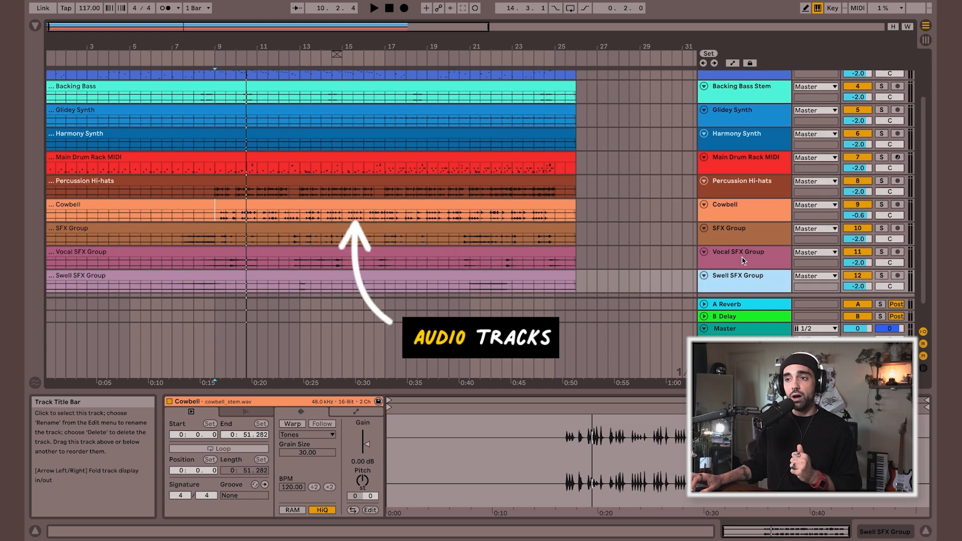
- Inspect the Percussion Hi-hats audio clip's waveform and the track's device chain
left_click(729, 168)
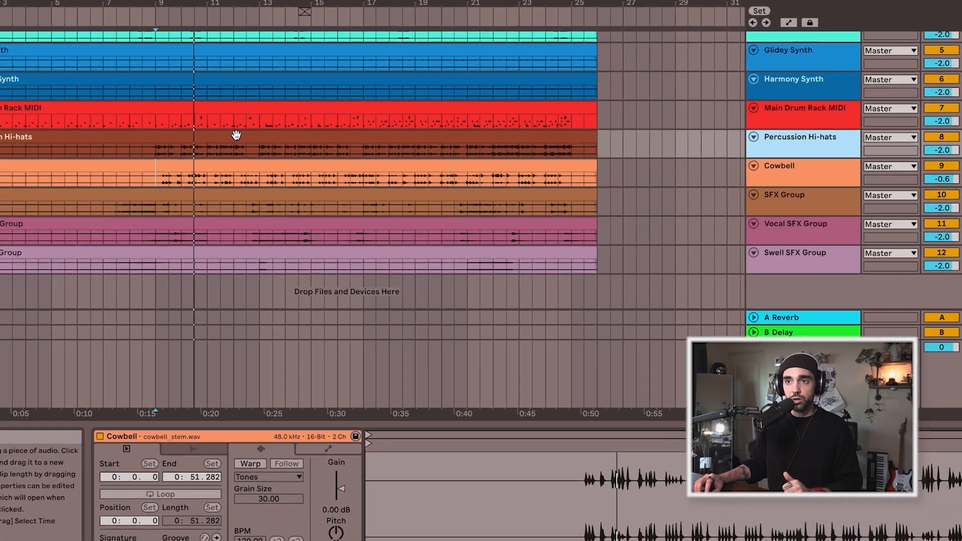
left_click(236, 136)
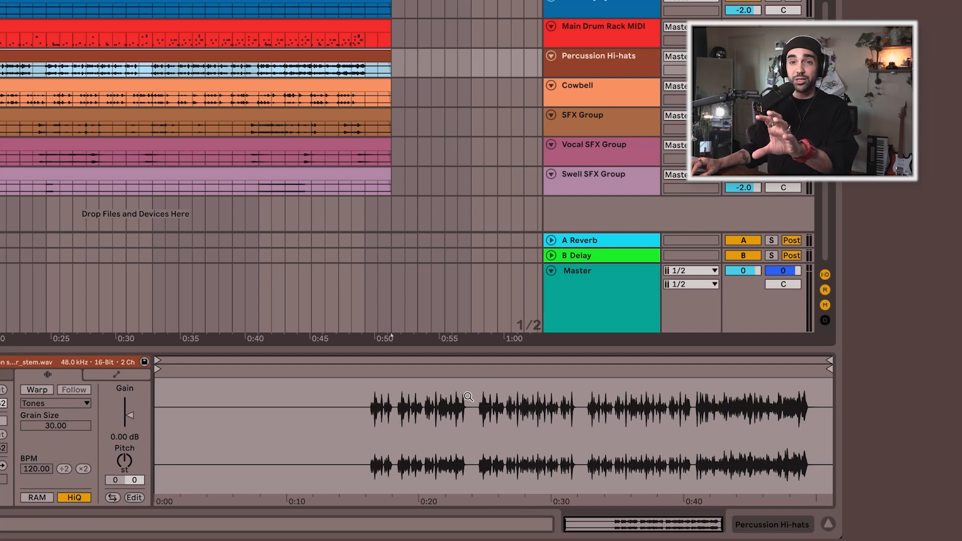
left_click(757, 524)
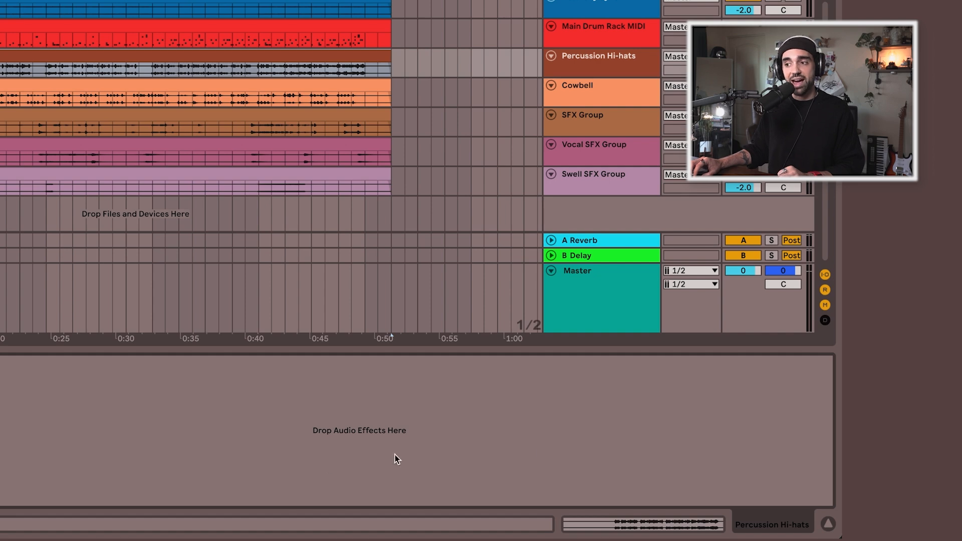
- Inspect the SFX Group audio clip and the Cowbell clip's waveform and settings
left_click(182, 85)
left_click(171, 113)
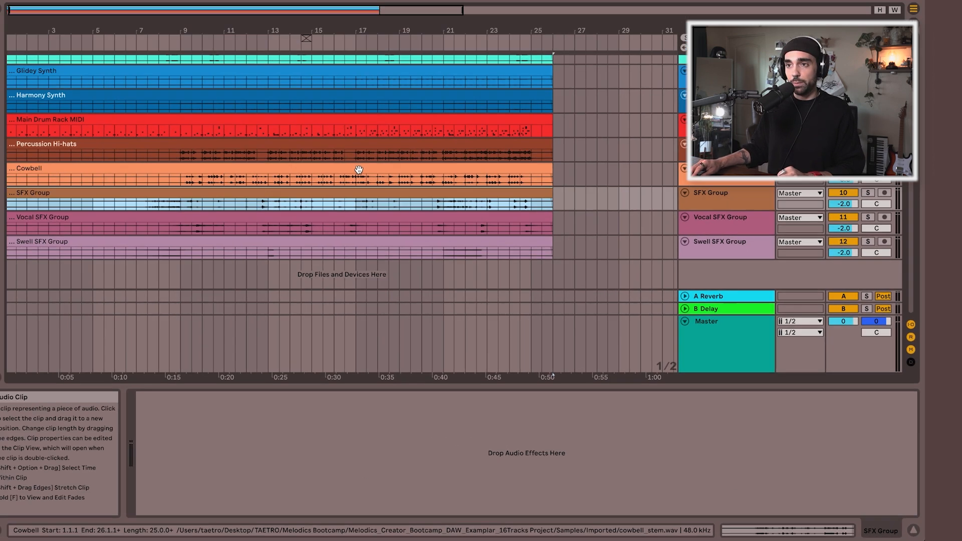
left_click(158, 86)
left_click(802, 530)
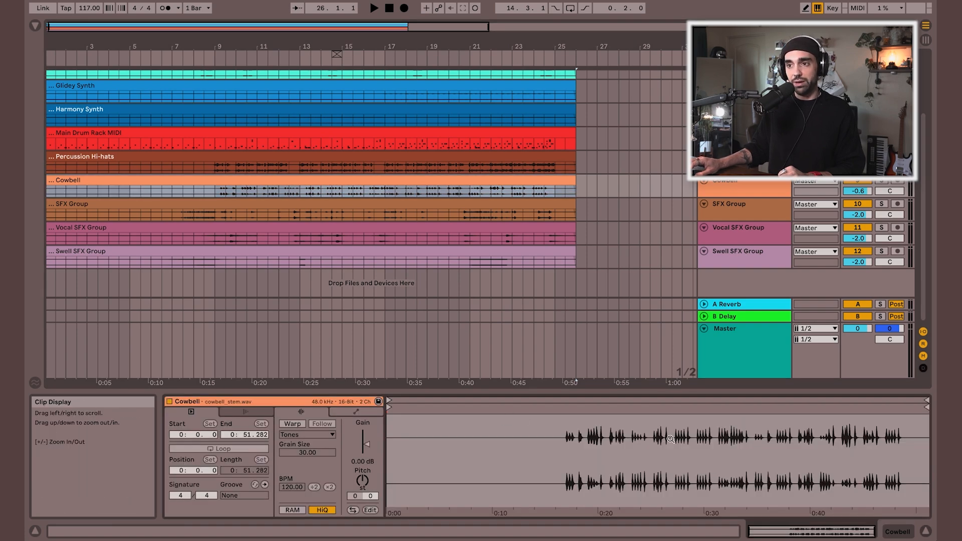
left_click(322, 252)
scroll(324, 253, "up", 5)
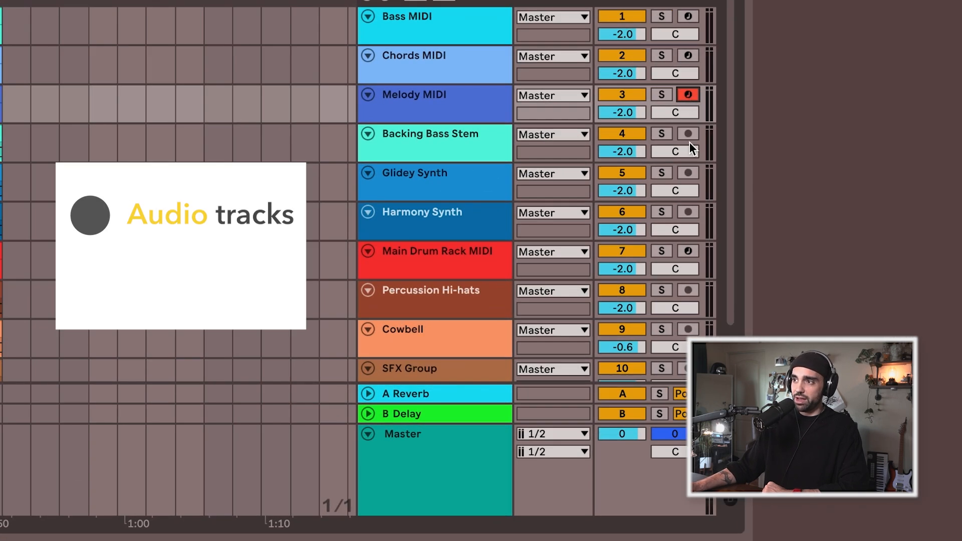
- Toggle record arming on the Backing Bass Stem track and the Melody MIDI track
left_click(688, 135)
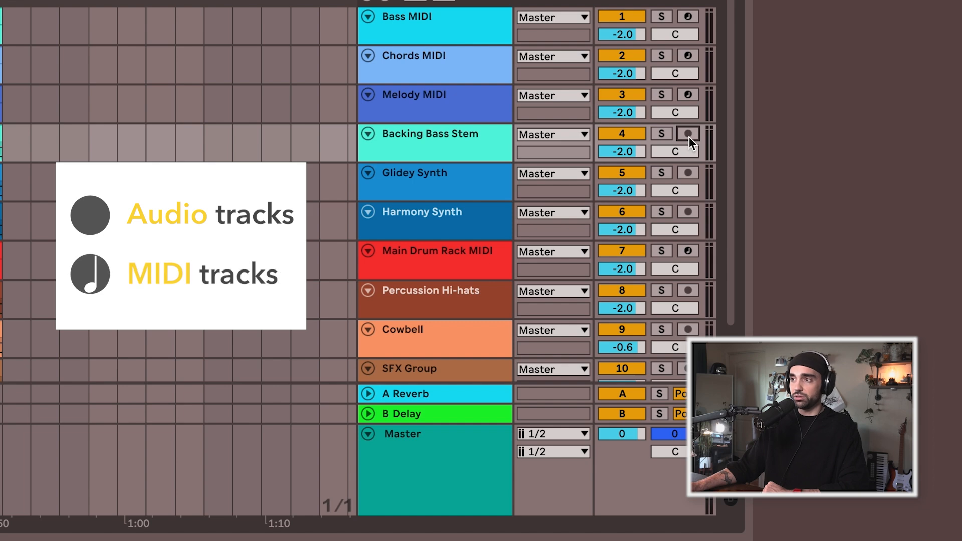
left_click(688, 95)
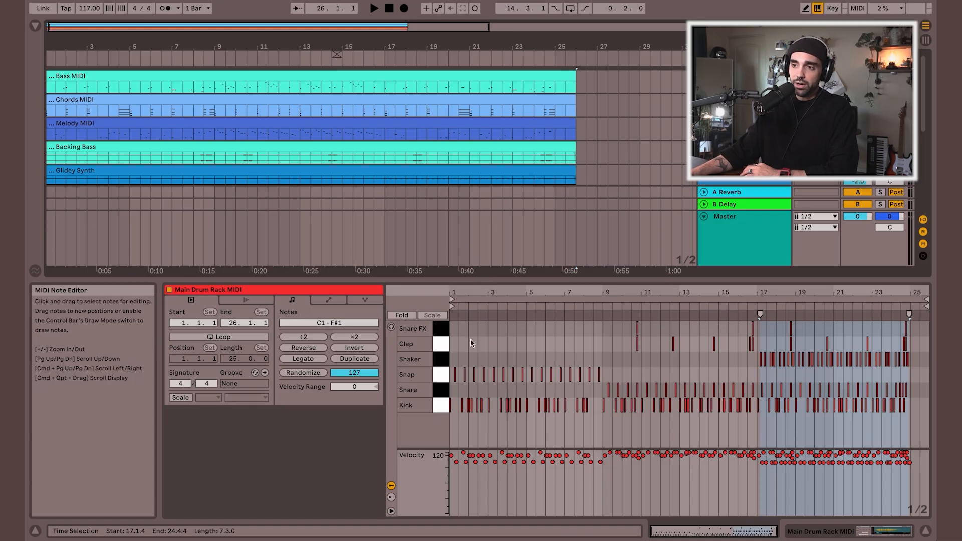
- Select individual Snap notes near the start of the Main Drum Rack MIDI clip and audition the pattern in its opening bars
left_click(457, 375)
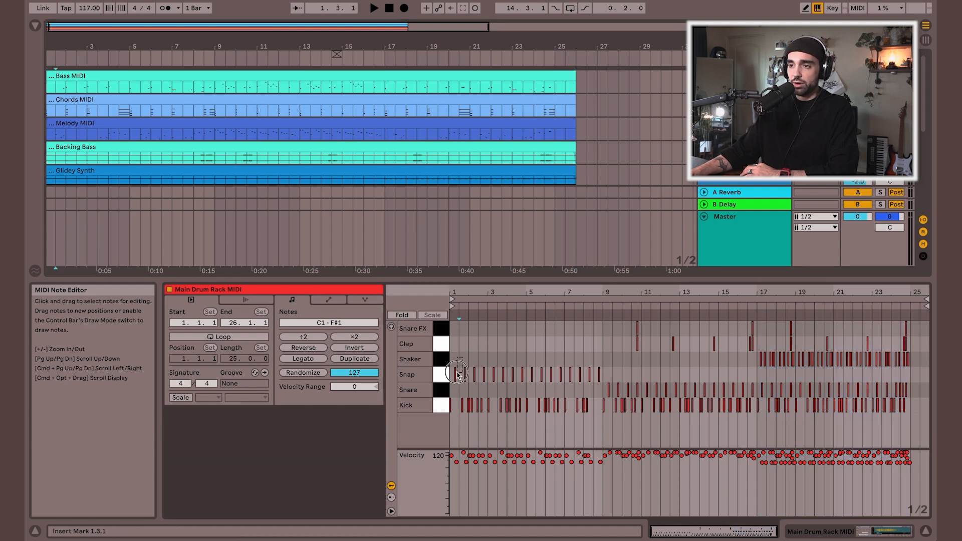
left_click_drag(456, 375, 464, 377)
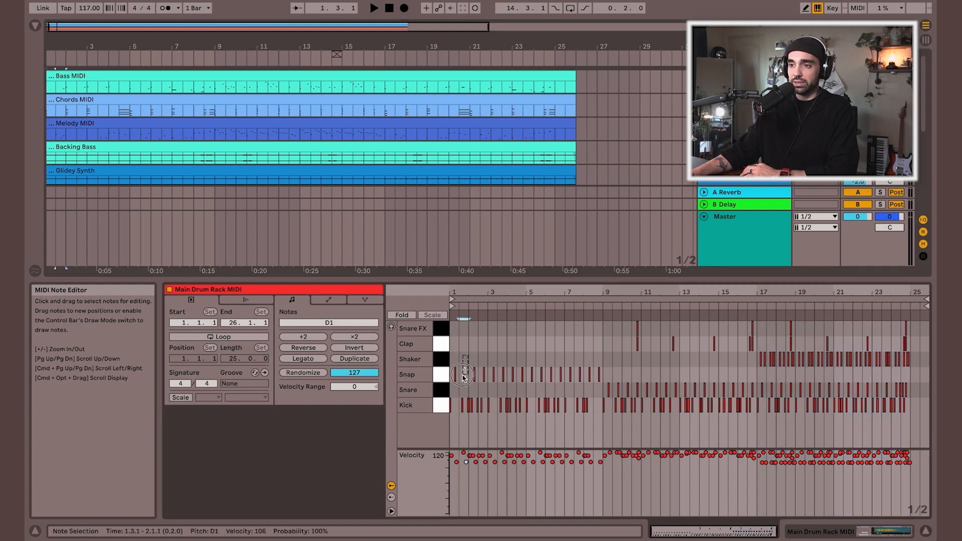
left_click_drag(480, 369, 486, 373)
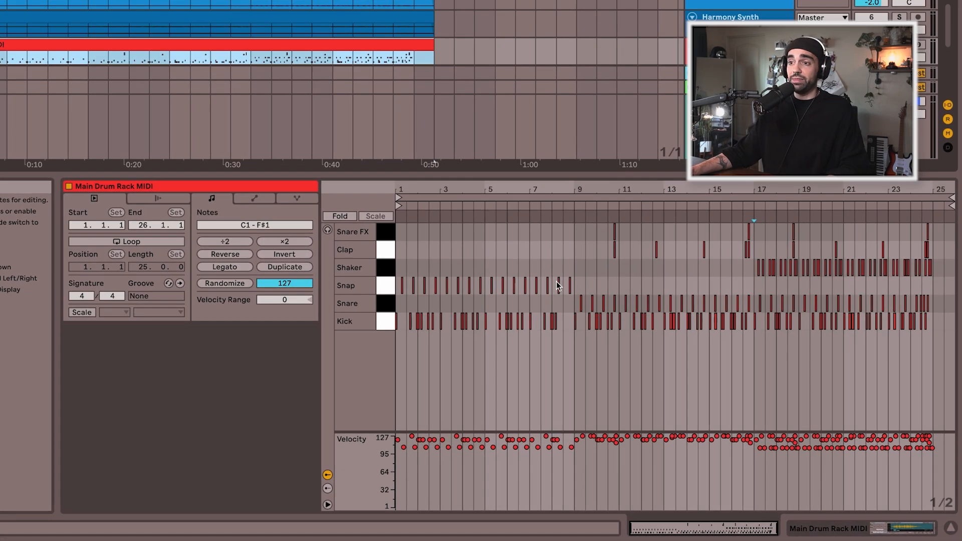
key("space")
left_click_drag(410, 191, 410, 295)
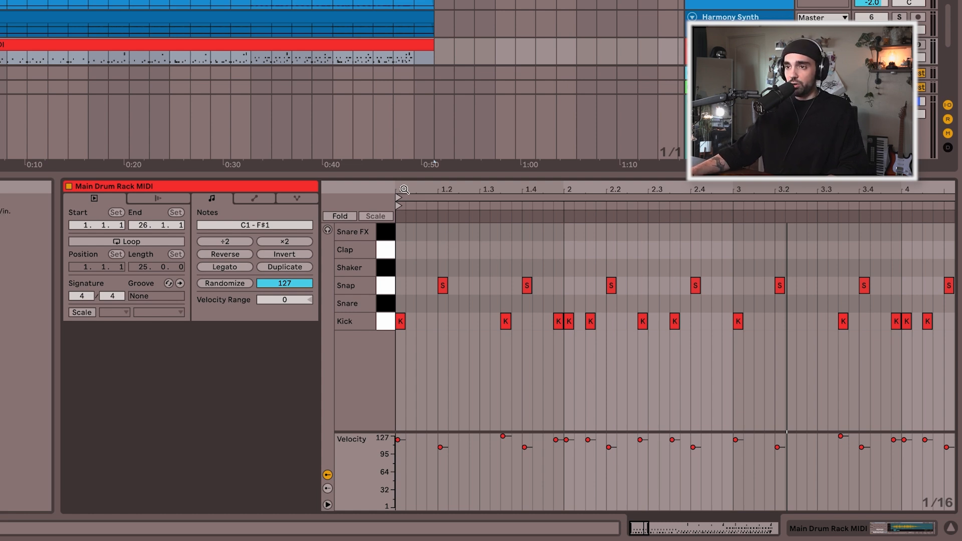
key("space")
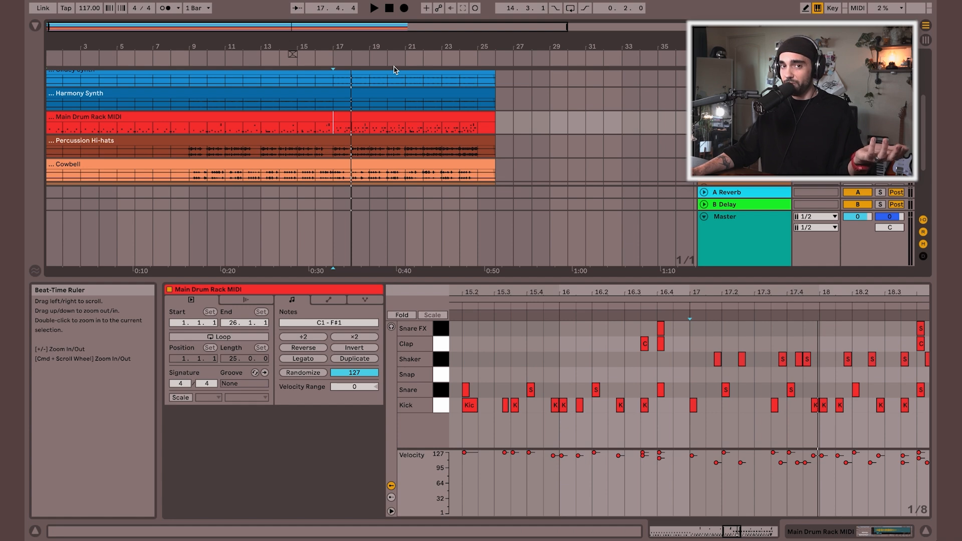
- Examine the arrangement's bar numbering from bar 1 and play the song back
left_click_drag(91, 46, 93, 46)
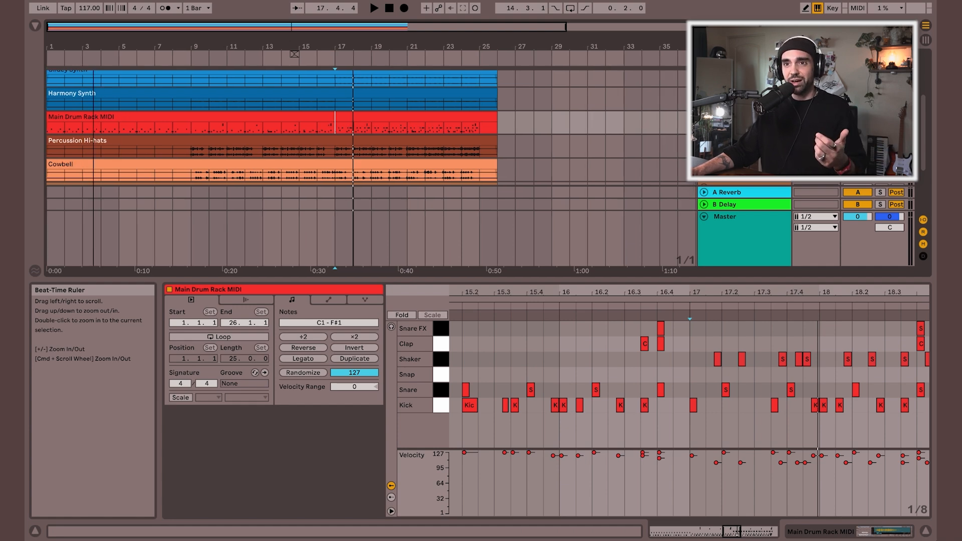
mouse_move(55, 46)
left_mouse_down()
mouse_move(51, 55)
mouse_move(48, 47)
left_mouse_up()
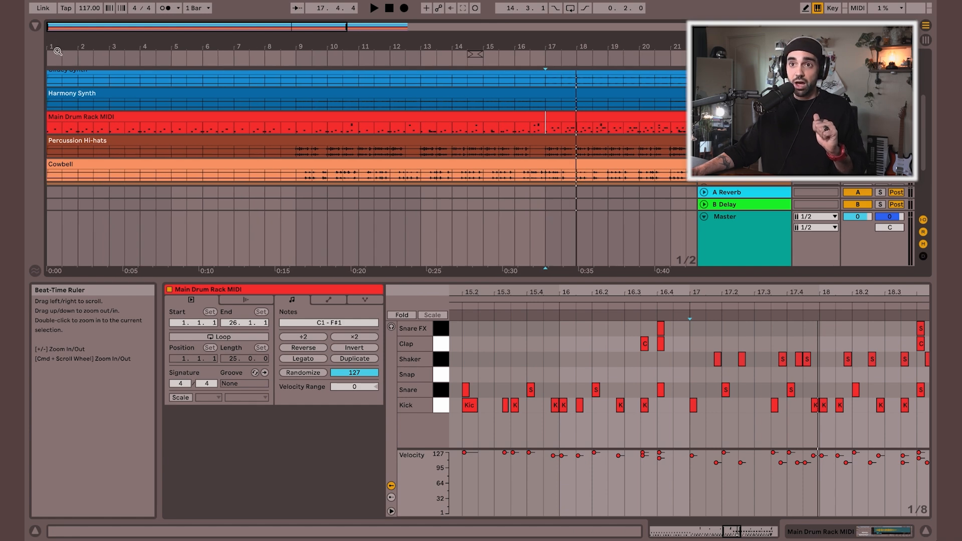
key("space")
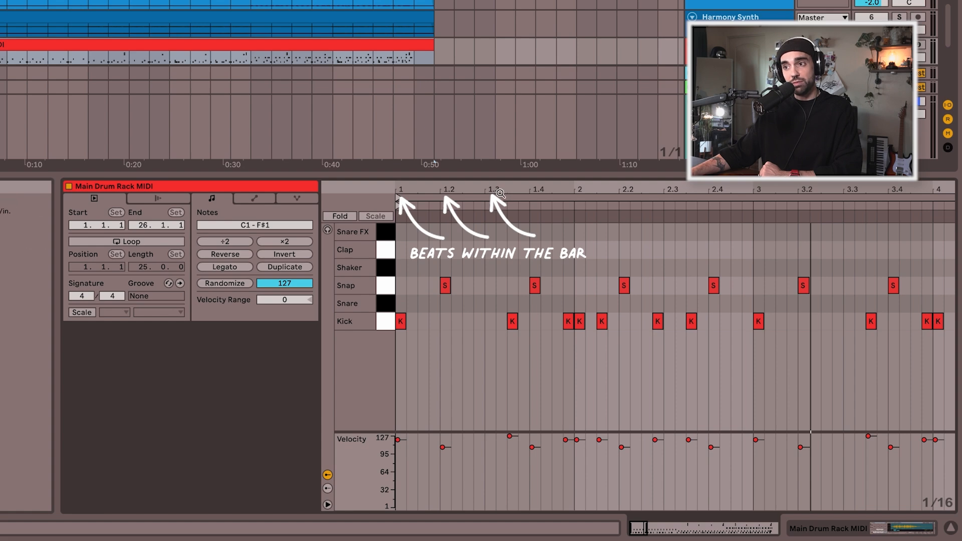
- Examine the bars and beats along the drum clip and place the insert marker at grid positions within bar 12
left_click_drag(614, 192, 526, 193)
left_click_drag(943, 193, 470, 142)
left_click_drag(930, 193, 481, 192)
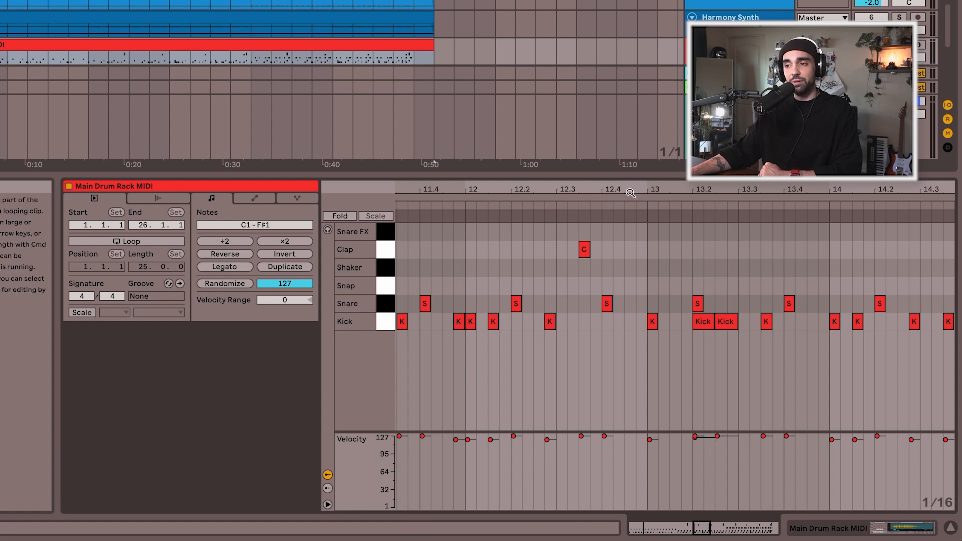
left_click(478, 267)
left_click(495, 265)
left_click(502, 265)
left_click(510, 266)
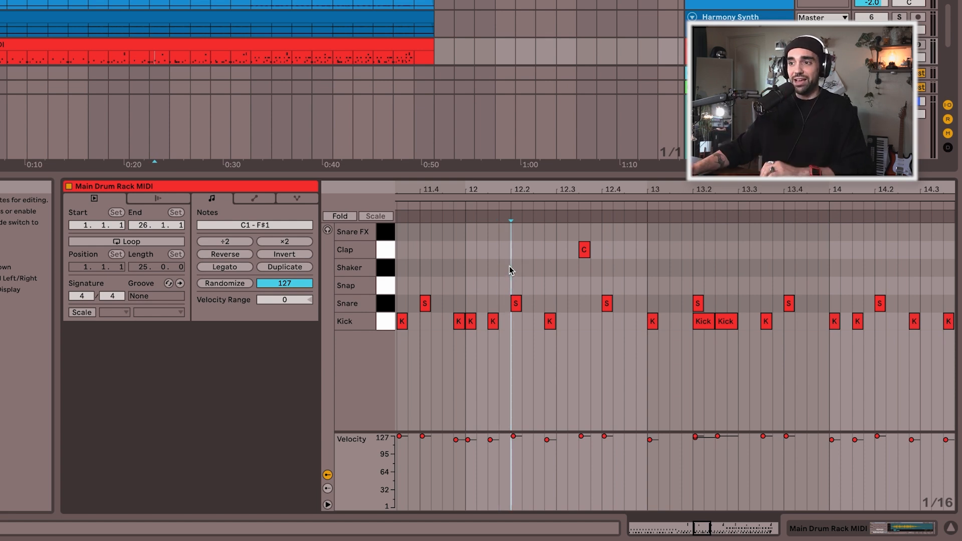
- Set the drum clip's fixed grid to 1/4 and select bar 12 on the Clap row
right_click(476, 263)
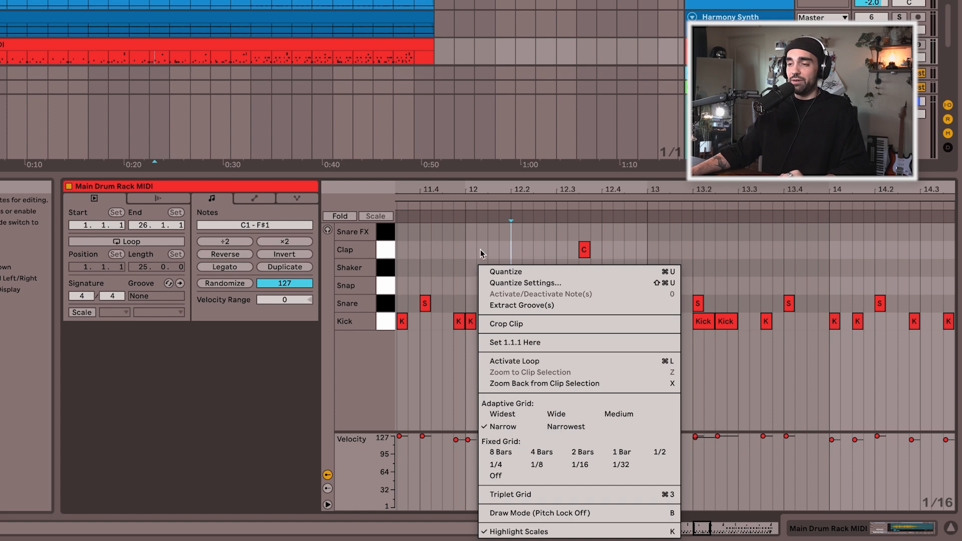
right_click(470, 252)
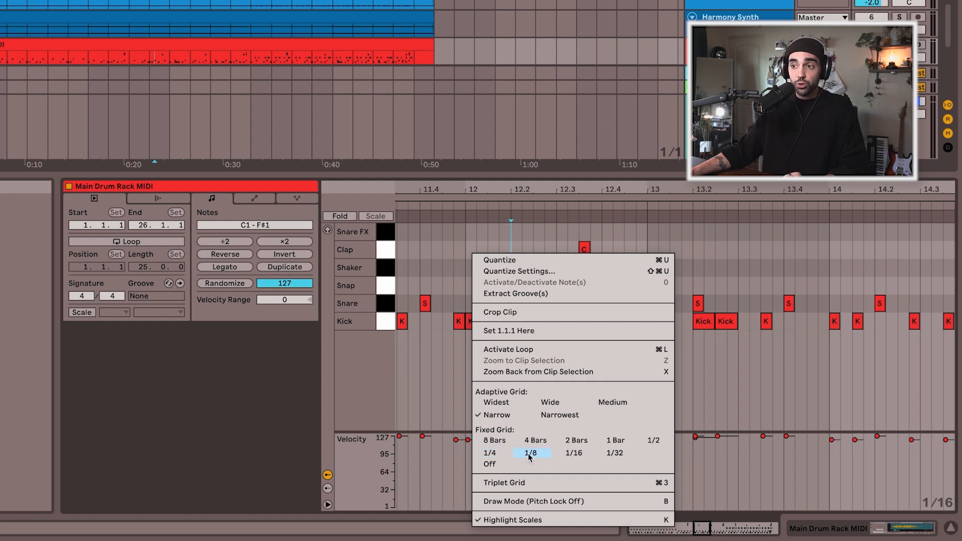
left_click(491, 453)
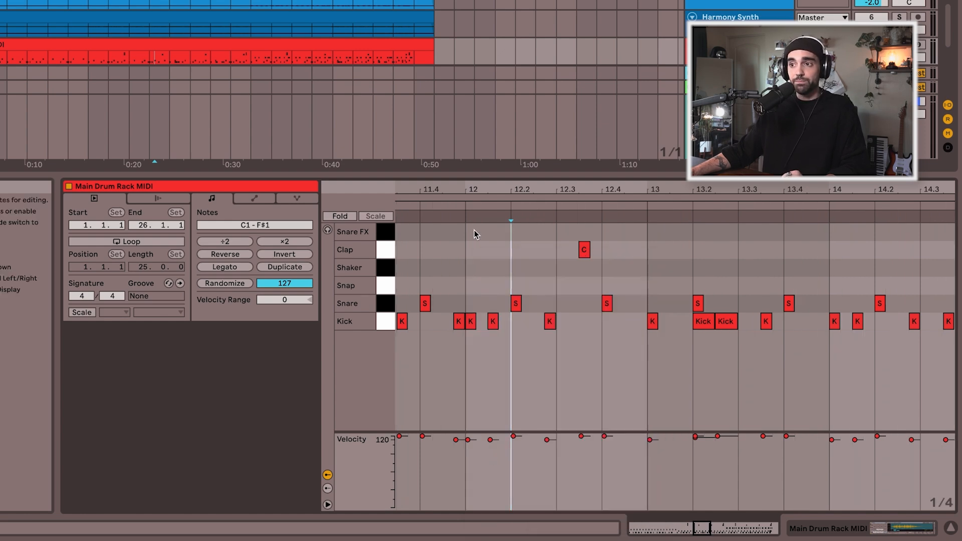
left_click(511, 247)
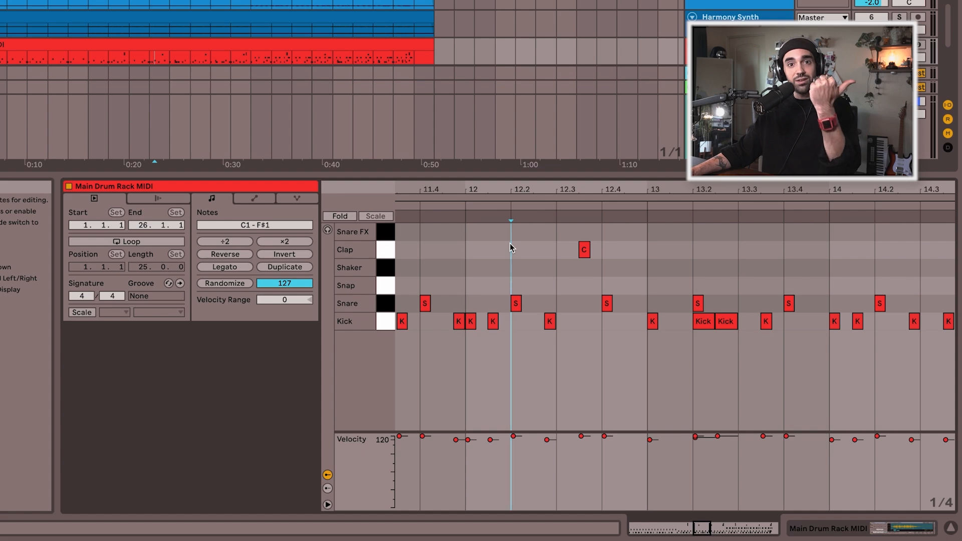
left_click(483, 247)
left_click_drag(483, 247, 619, 256)
- Switch the drum clip's fixed grid to 1/8, 1/16 and finally 1/32
right_click(619, 256)
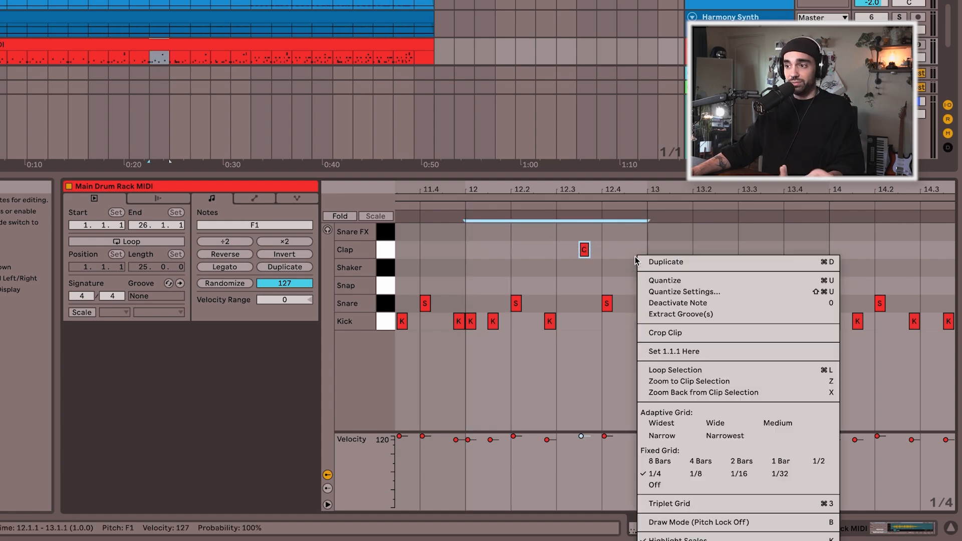
left_click(690, 475)
left_click(471, 253)
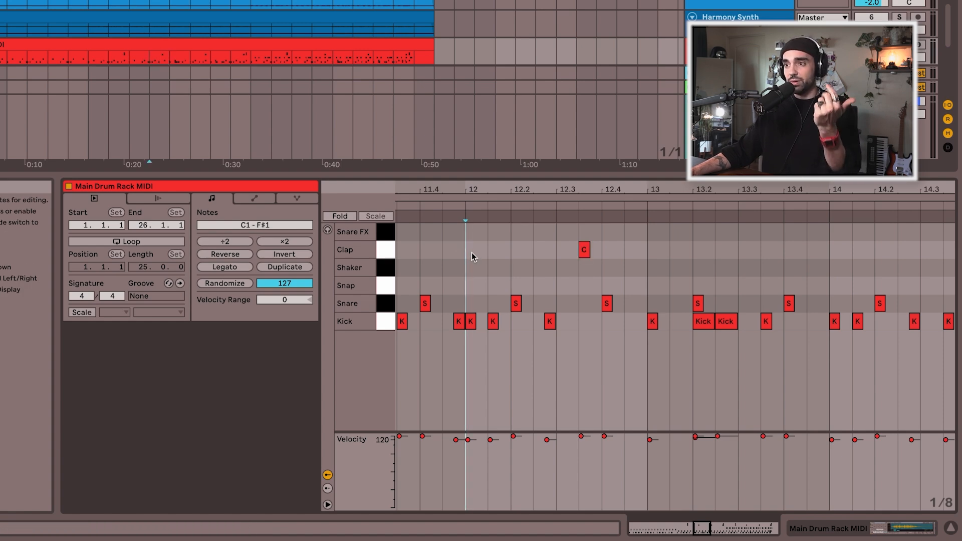
right_click(472, 257)
left_click(576, 450)
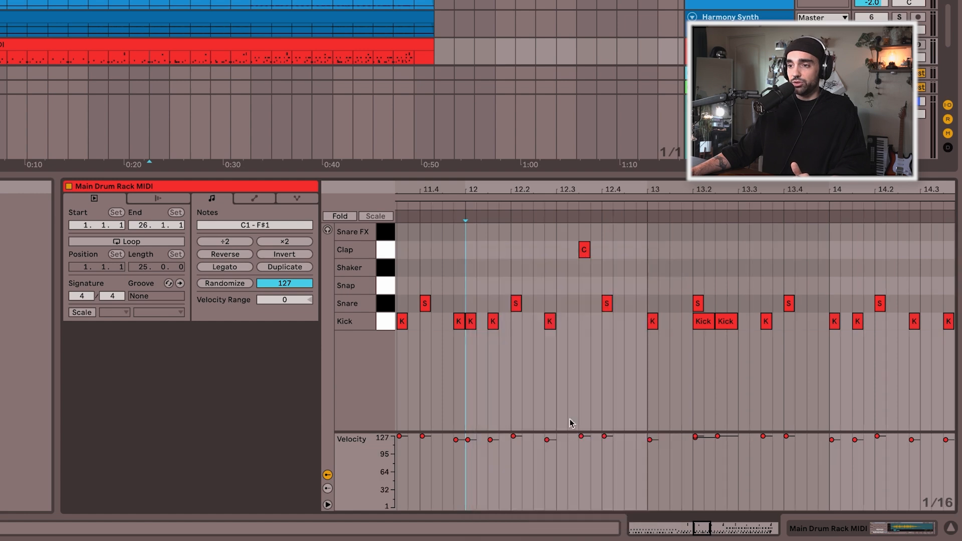
right_click(501, 248)
left_click(642, 451)
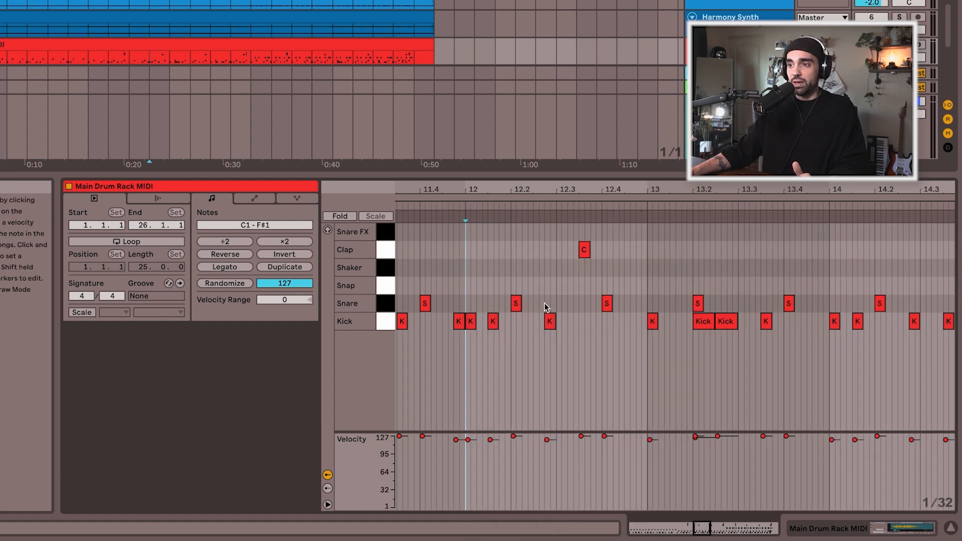
- Set the drum clip's grid to adaptive Narrow and examine how its divisions respond at different zoom levels
right_click(507, 253)
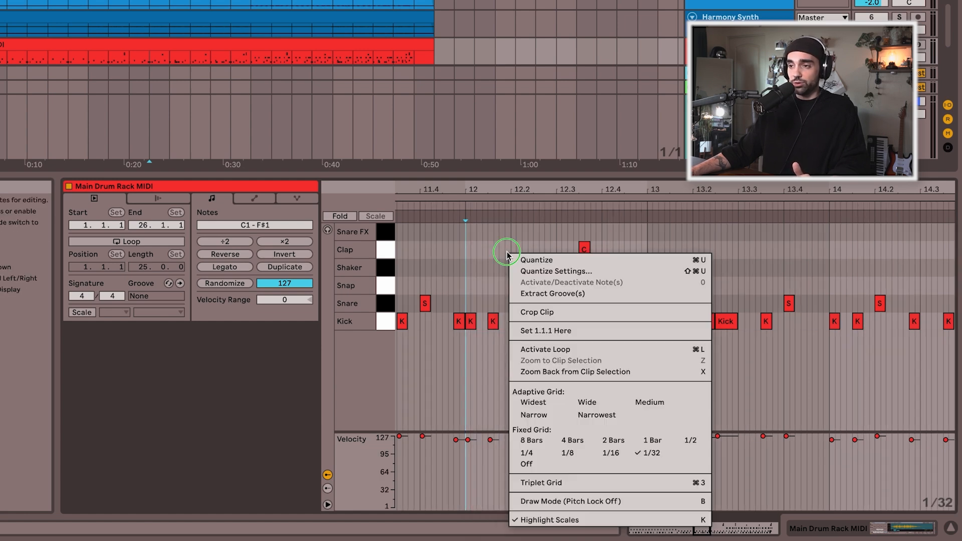
left_click(548, 421)
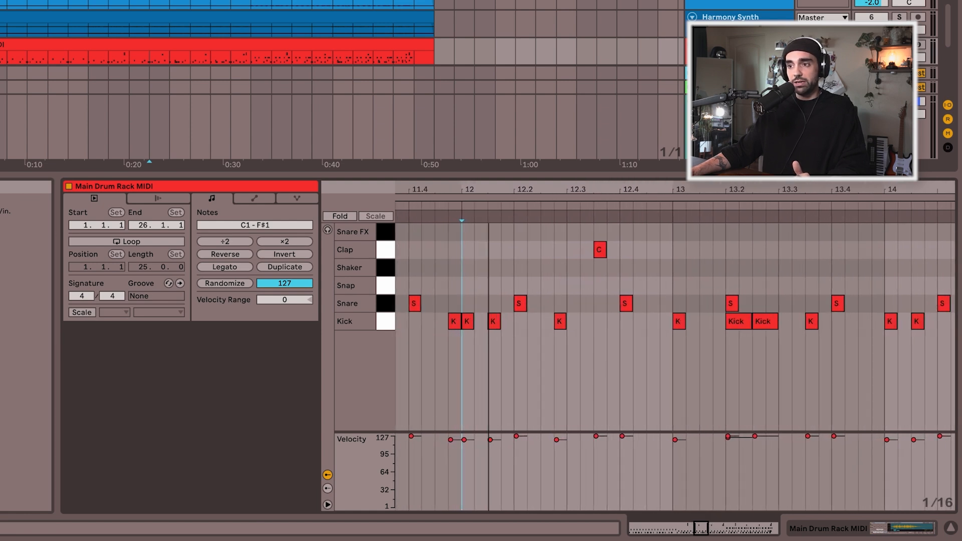
scroll(481, 321, "up", 3)
scroll(481, 321, "down", 7)
scroll(481, 321, "left", 3)
left_click_drag(579, 190, 586, 190)
left_click_drag(410, 190, 636, 175)
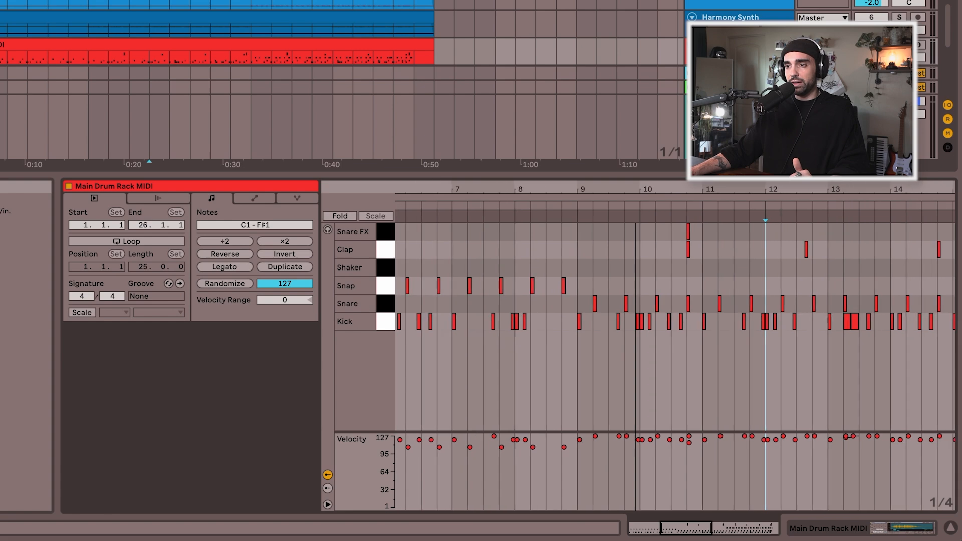
left_click_drag(416, 189, 558, 194)
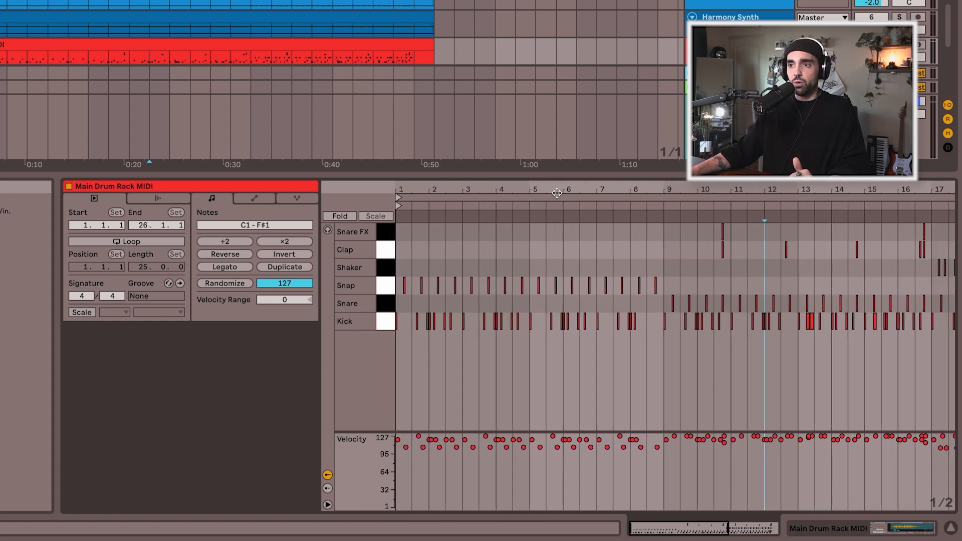
- Add Kick notes at 1.1.3, 1.1.2 and 1.1.4 in the drum clip, auditioning the pattern after each one
left_click_drag(402, 190, 403, 251)
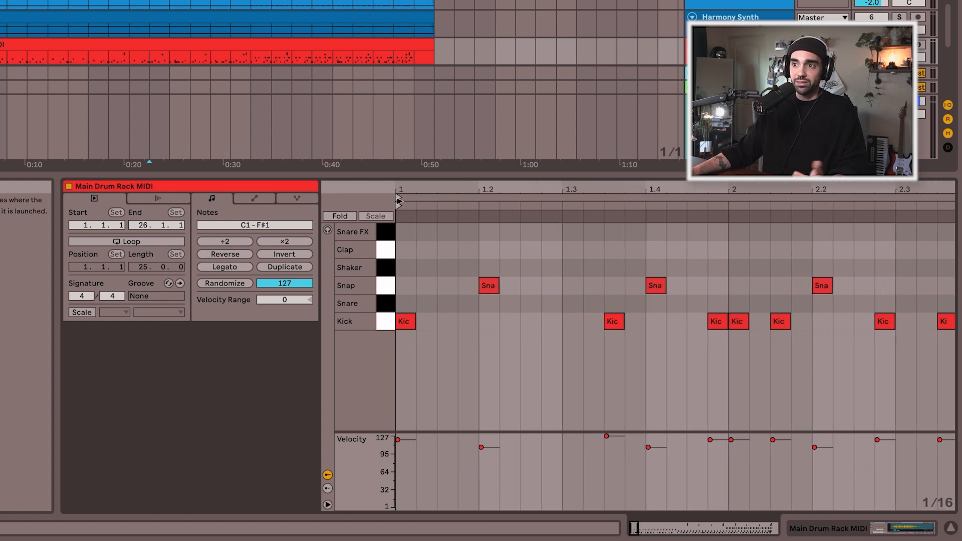
double_click(447, 327)
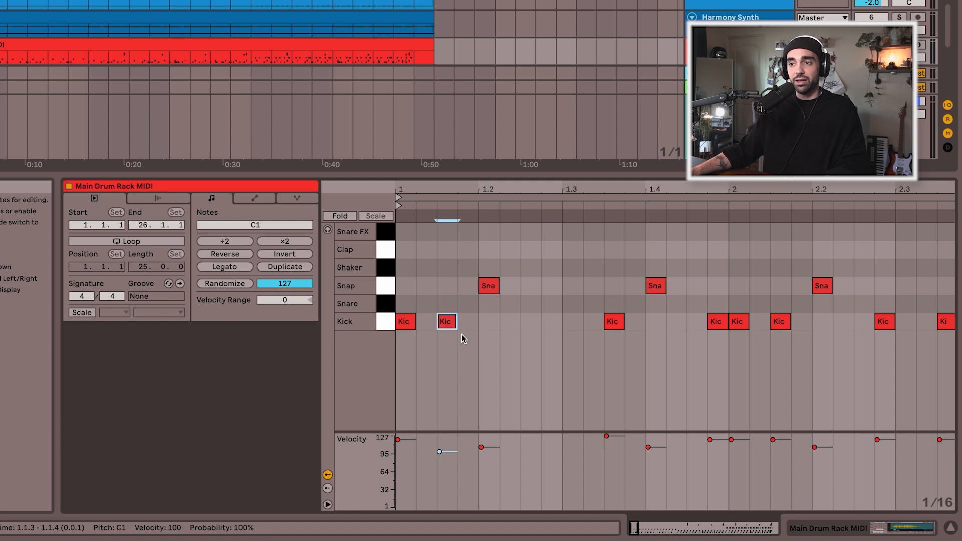
key("space")
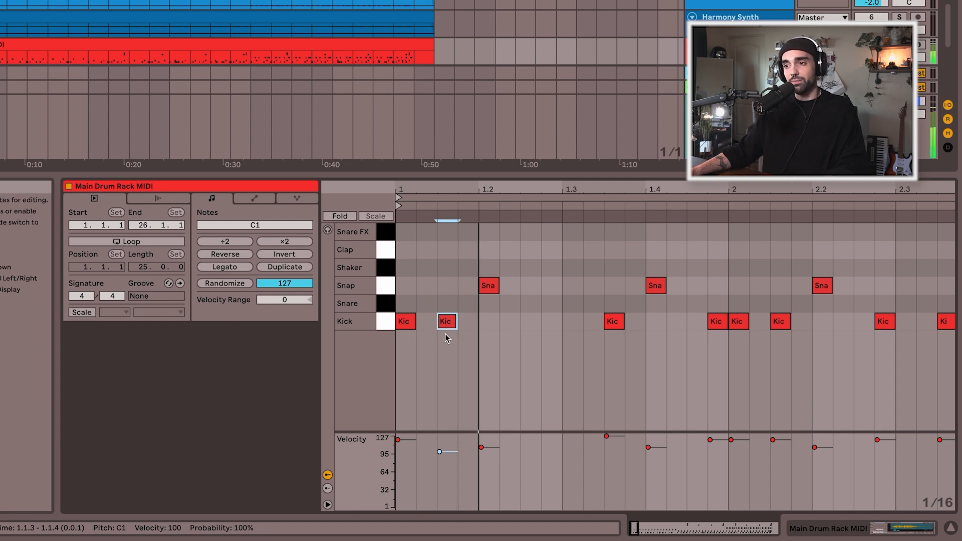
double_click(425, 322)
key("space")
double_click(466, 325)
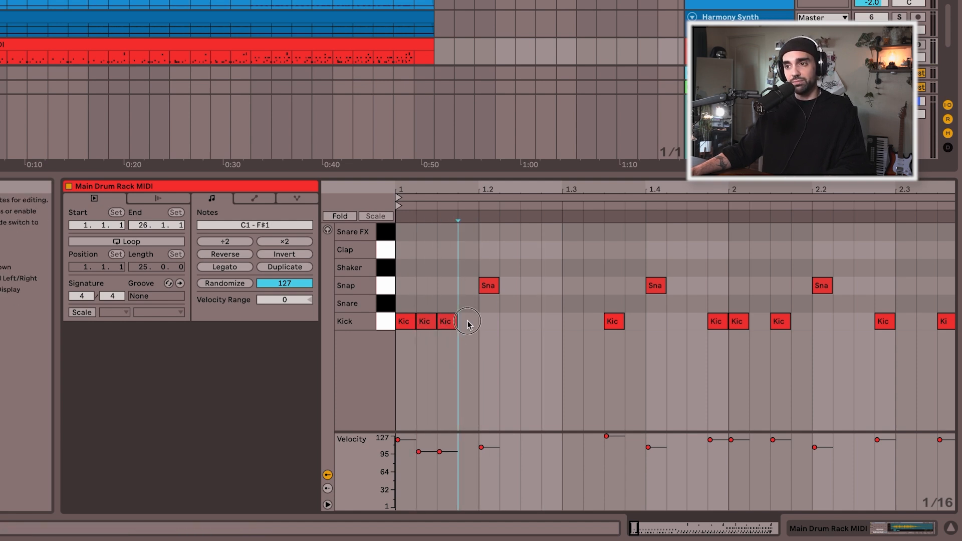
key("space")
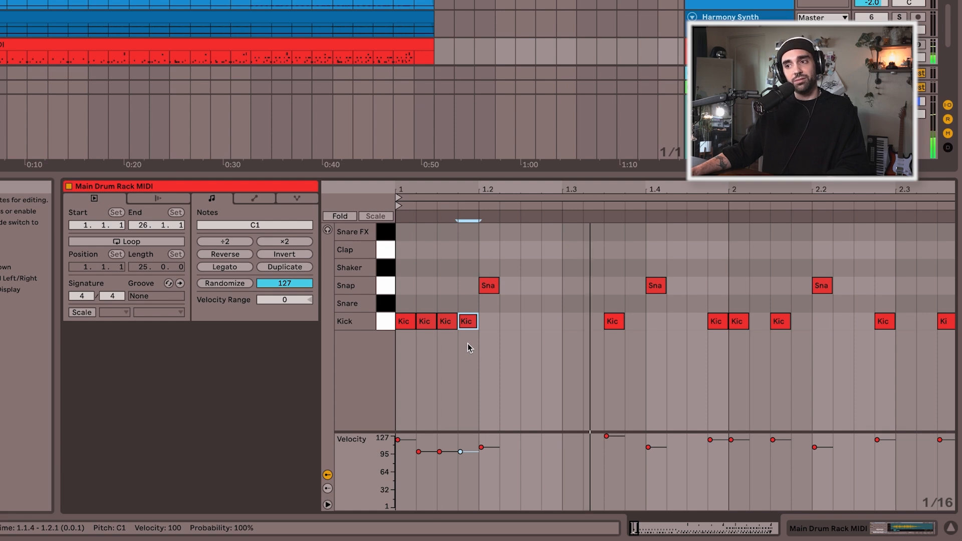
- Remove the Kick notes at 1.1.2, 1.1.3 and 1.1.4, and add Kick notes at 1.2.3 and 1.3.1
double_click(431, 324)
double_click(450, 323)
double_click(467, 323)
double_click(530, 323)
double_click(572, 321)
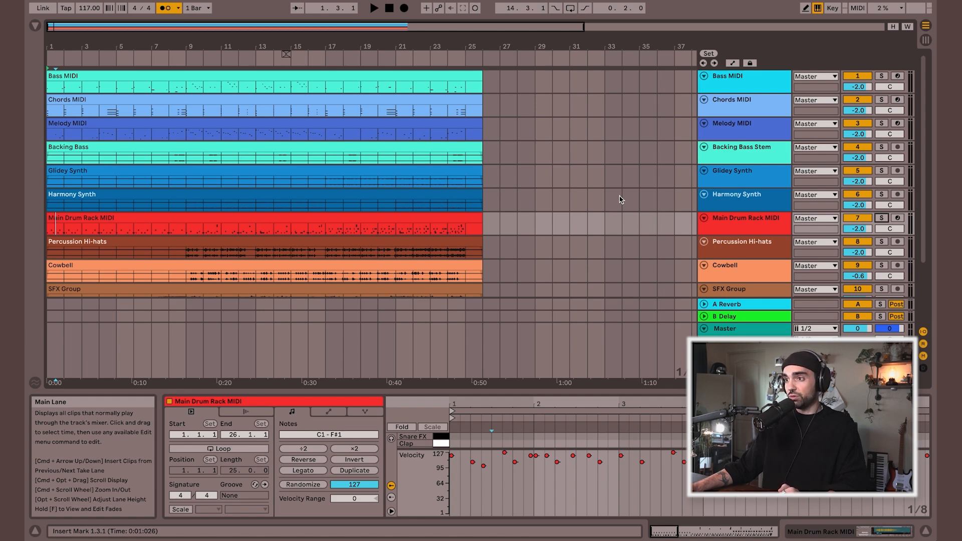
- Select the Main Drum Rack MIDI track and arm it for recording
scroll(621, 200, "down", 2)
left_click(738, 175)
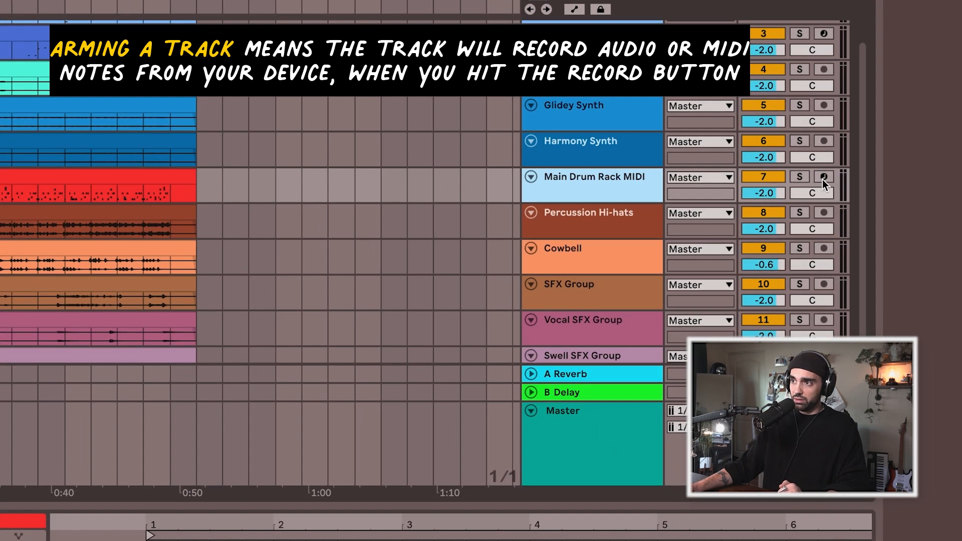
left_click(825, 177)
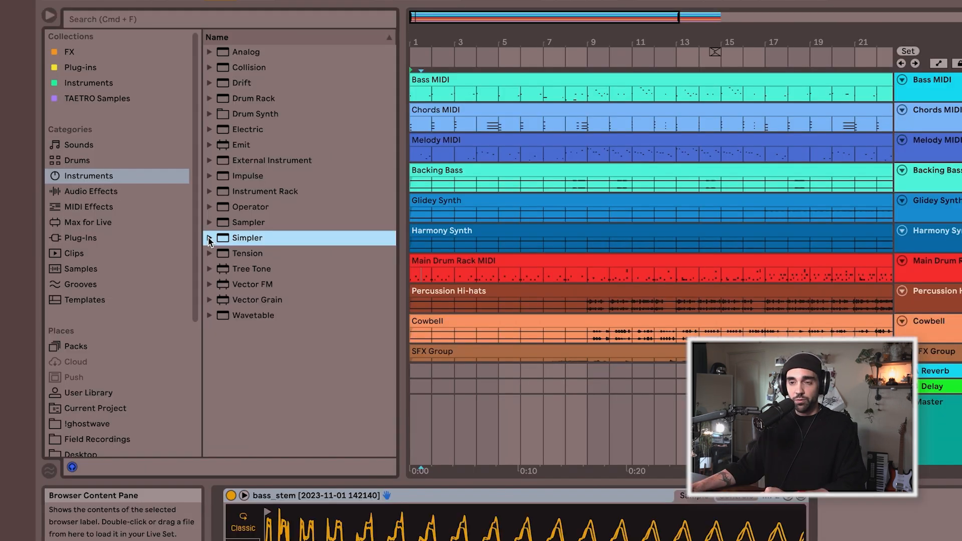
- Load Simpler's Grand Piano Single Sample.adv preset onto a new MIDI track below Swell SFX Group and arm that track
left_click(210, 239)
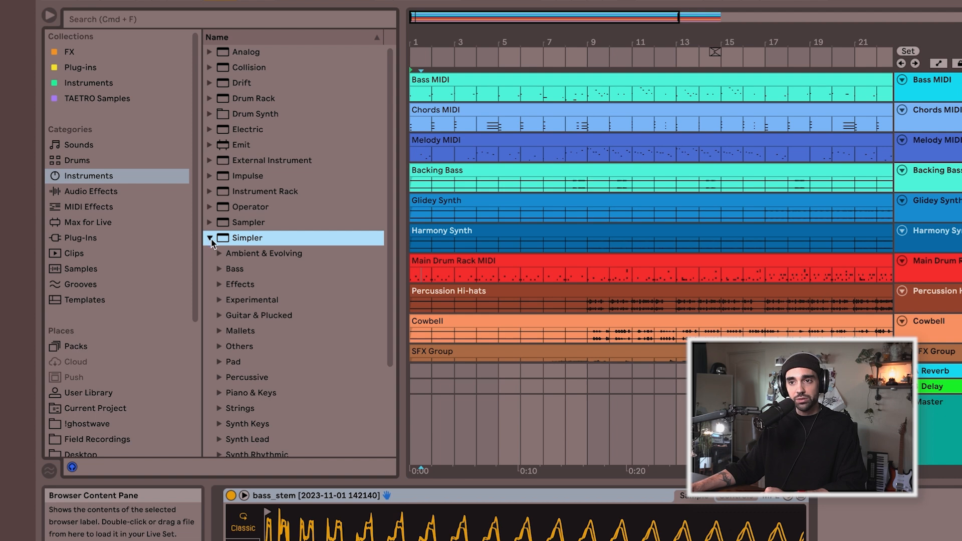
scroll(229, 300, "down", 5)
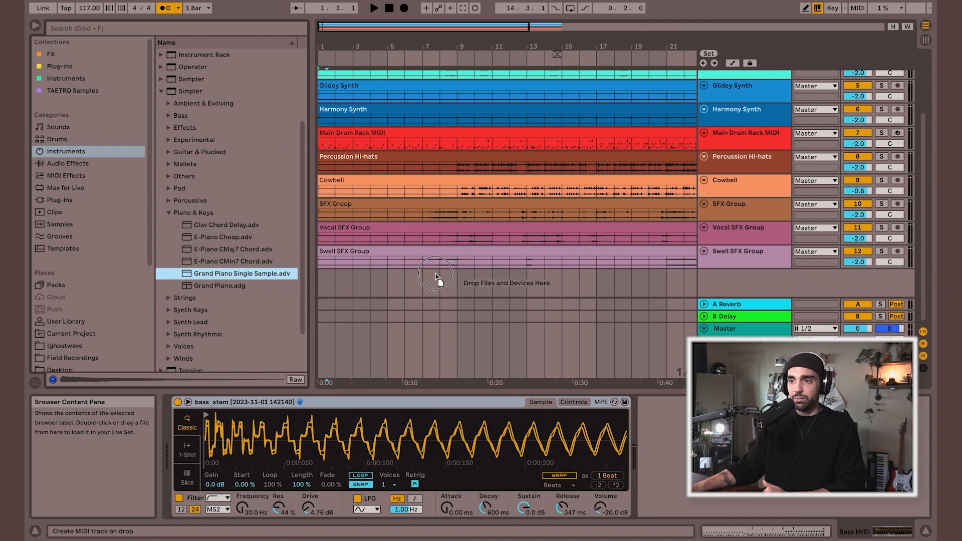
left_click_drag(449, 288, 481, 288)
left_click(897, 219)
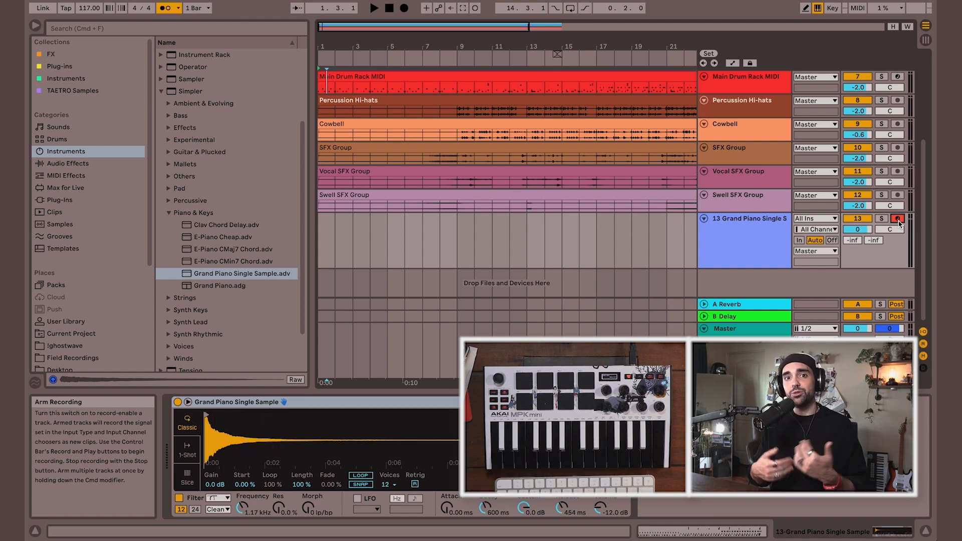
- Set the arrangement loop from bar 26 to bar 28, switch looping on and play the looped section briefly
mouse_move(536, 48)
left_mouse_down()
mouse_move(424, 44)
mouse_move(614, 60)
mouse_move(576, 73)
mouse_move(477, 52)
mouse_move(416, 54)
mouse_move(586, 54)
left_mouse_up()
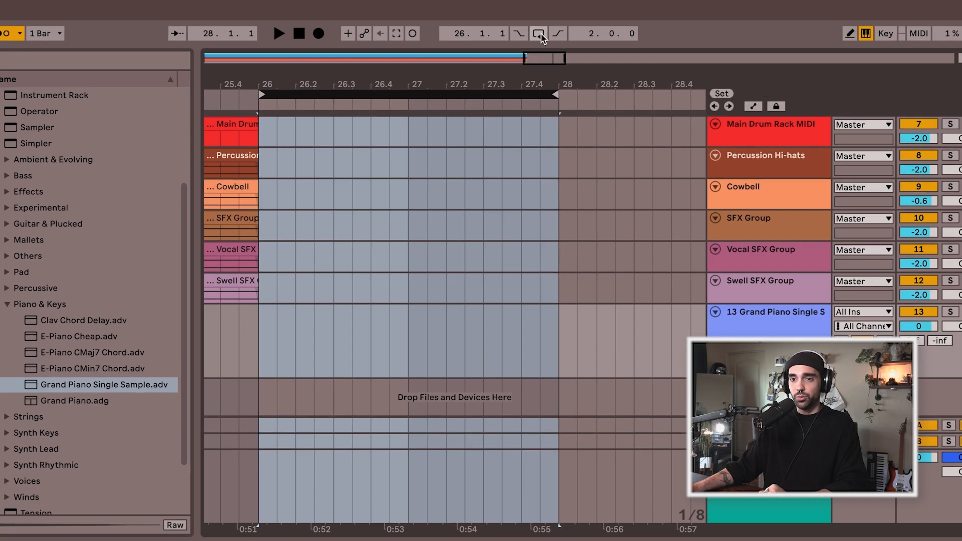
left_click(571, 8)
key("space")
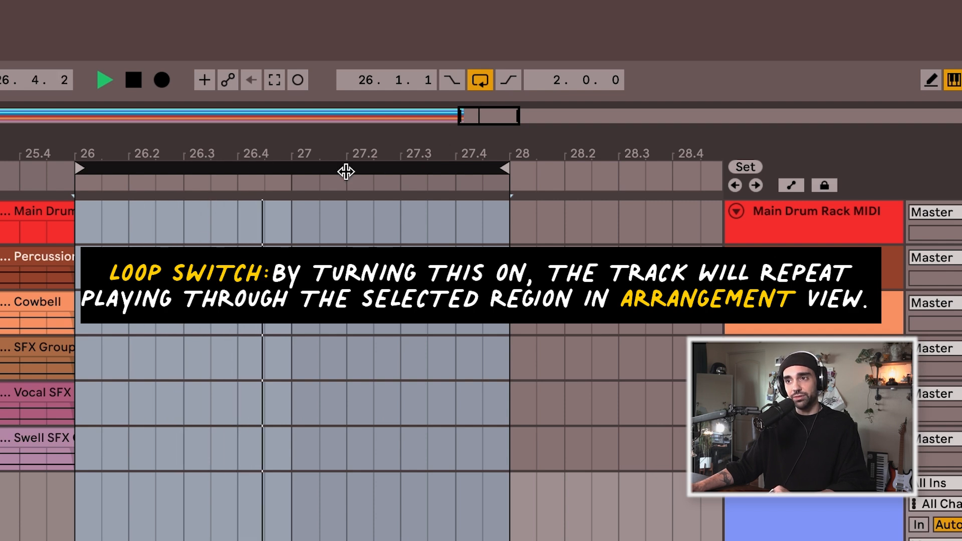
key("space")
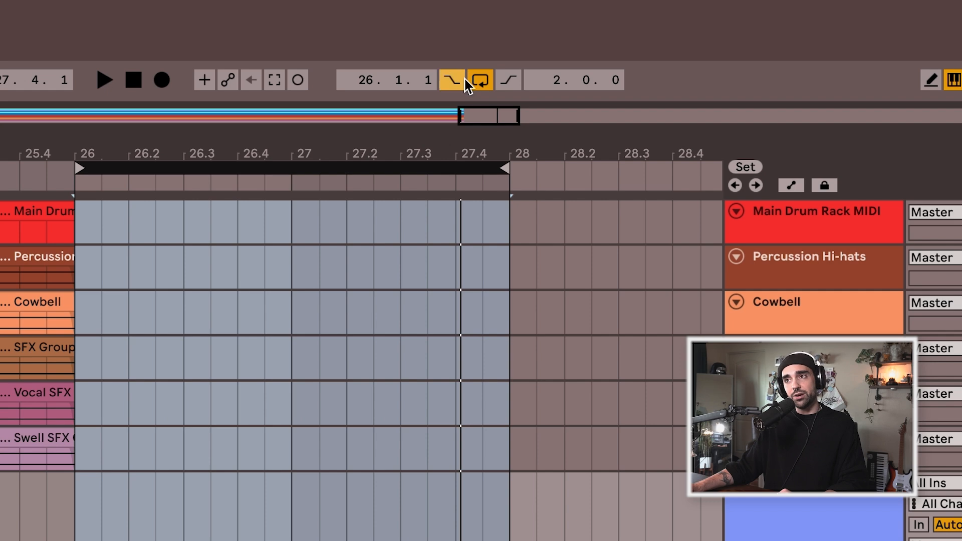
- Enable punch-in and punch-out so recording is limited to the looped bars
left_click(510, 82)
left_click_drag(204, 151, 164, 146)
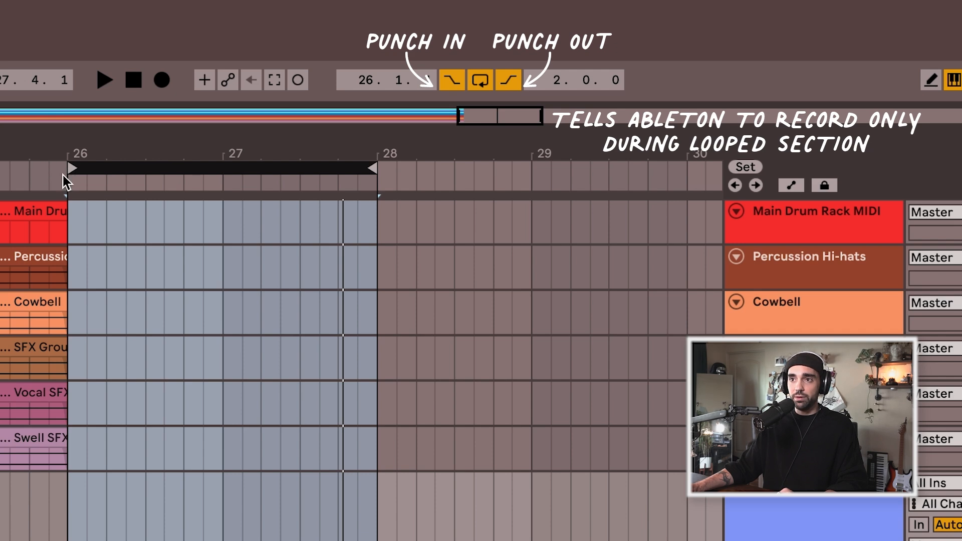
left_click_drag(186, 163, 230, 162)
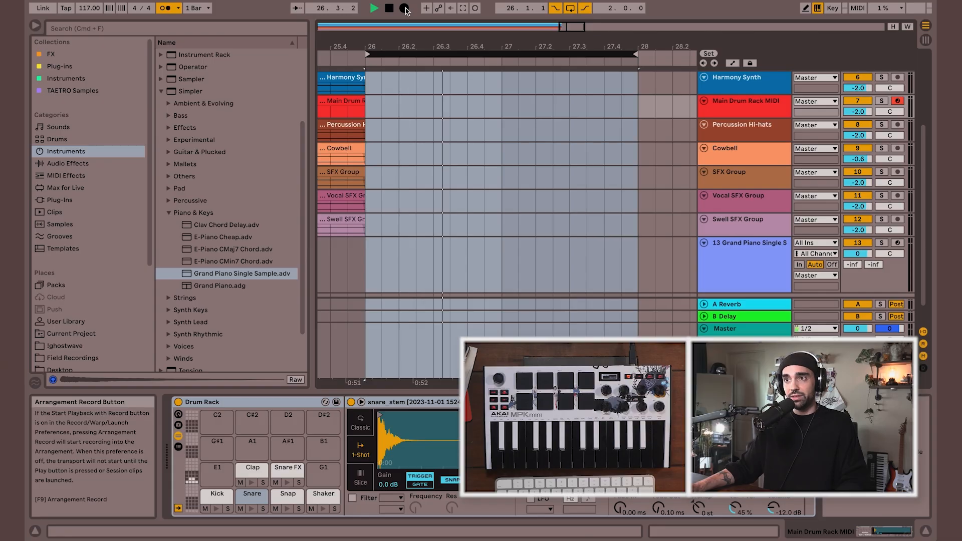
- Record a kick and snare pattern on Main Drum Rack MIDI over the looped bars with MIDI Arrangement Overdub enabled
left_click(404, 9)
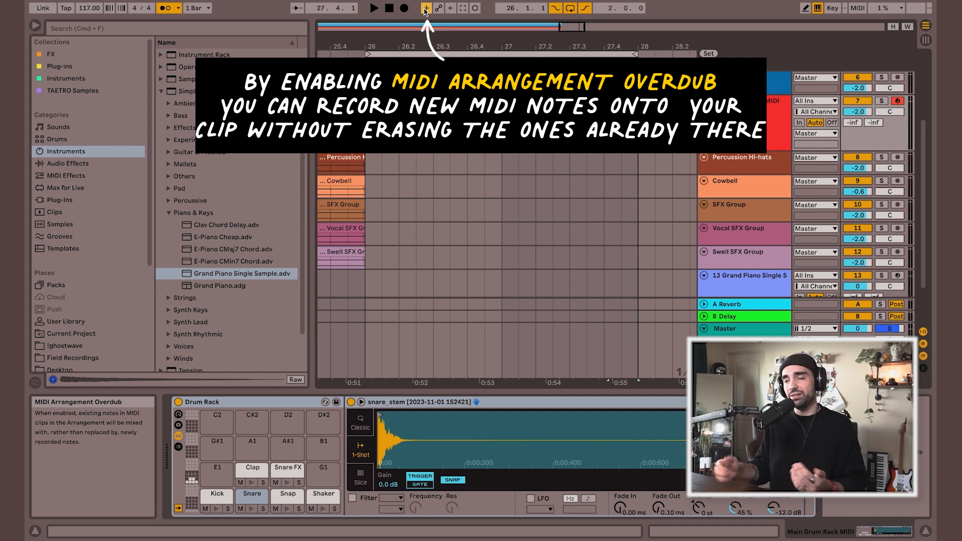
left_click(414, 53)
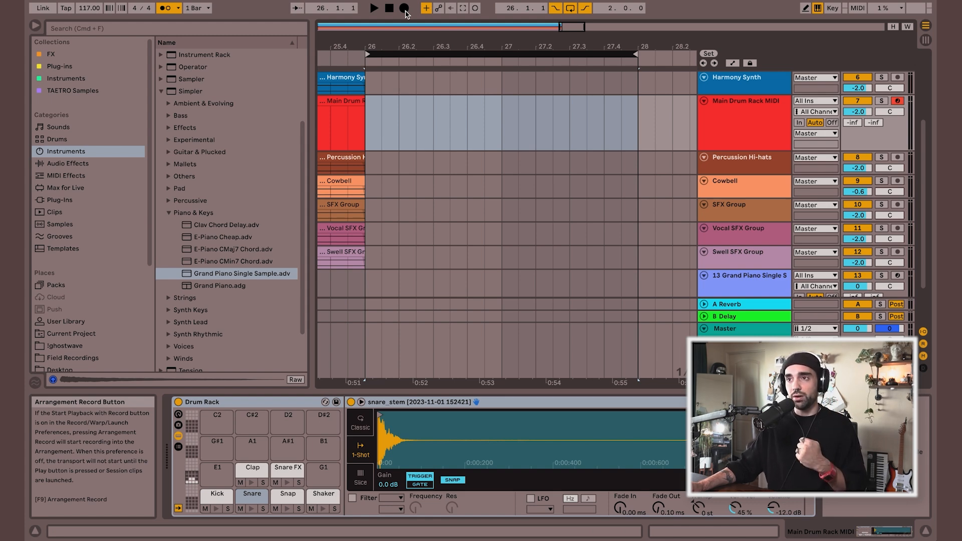
left_click(404, 8)
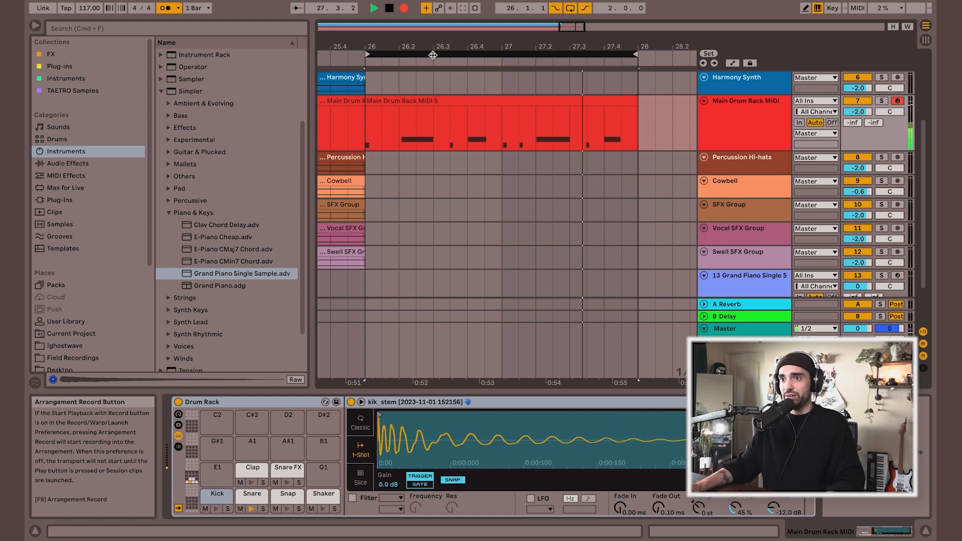
key("space")
- Open the newly recorded drum clip and enlarge its note editor to show all drum rows
double_click(451, 100)
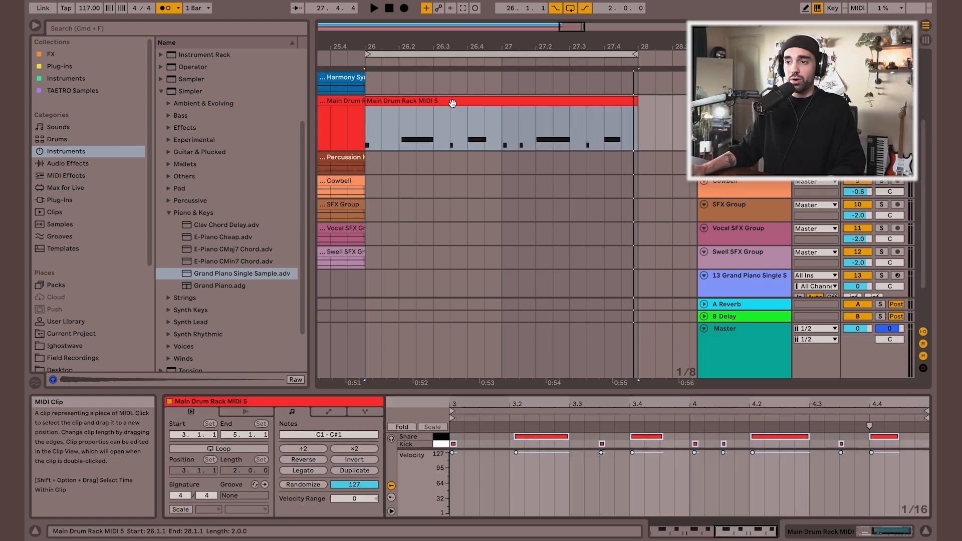
left_click_drag(604, 391, 584, 247)
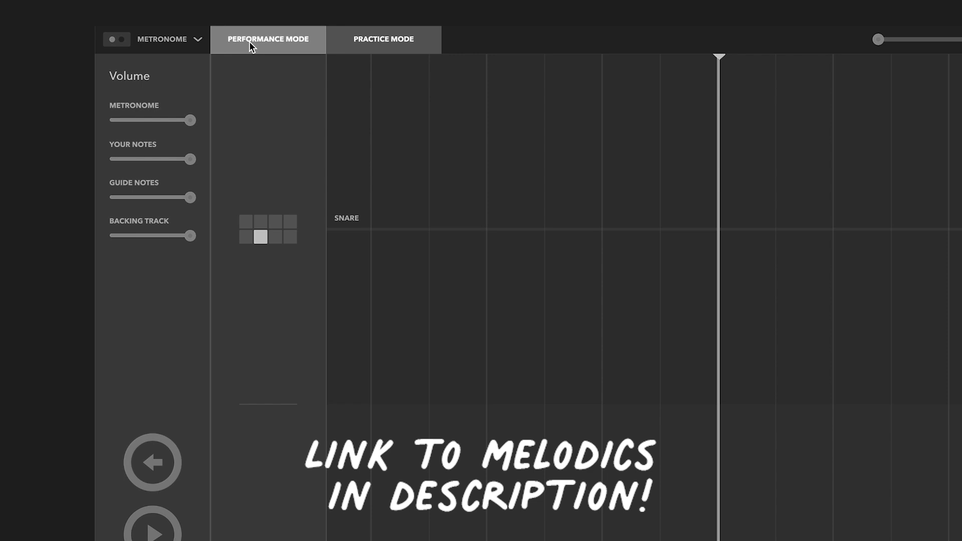
- Switch to Melodics, put the lesson in Practice Mode and lower its BPM
left_click(354, 49)
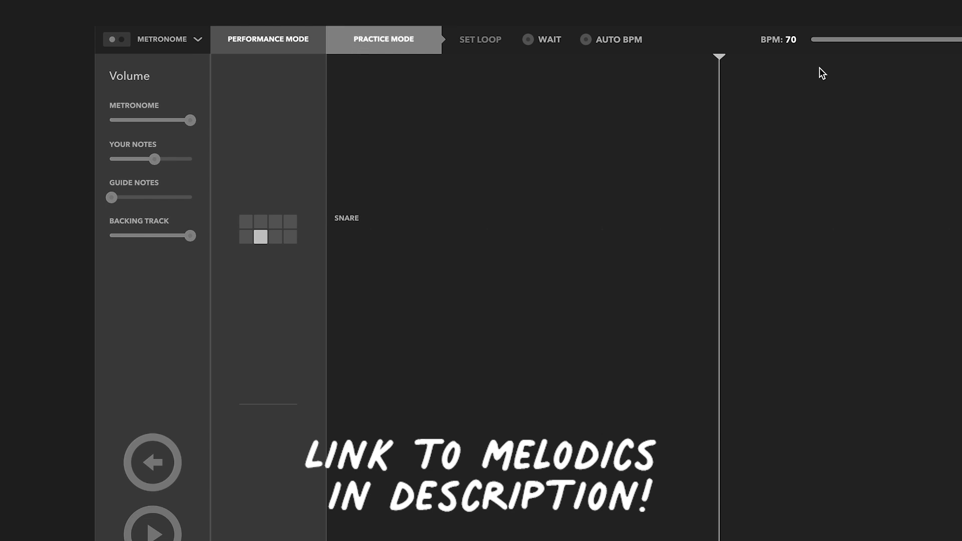
left_click_drag(876, 32, 826, 34)
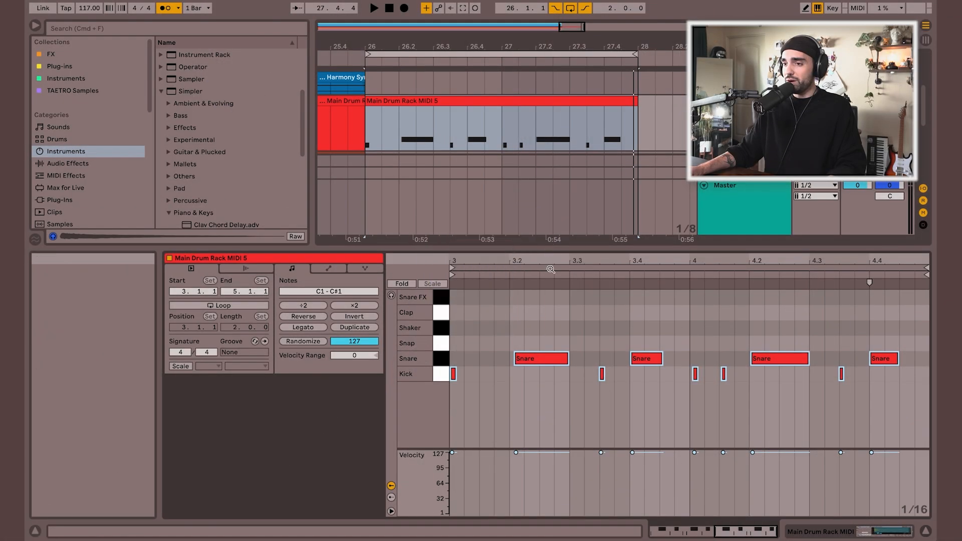
- Return to Ableton Live and move the first Snare note of the recorded clip earlier onto beat 3.2
left_click_drag(551, 359, 532, 362)
left_click(539, 401)
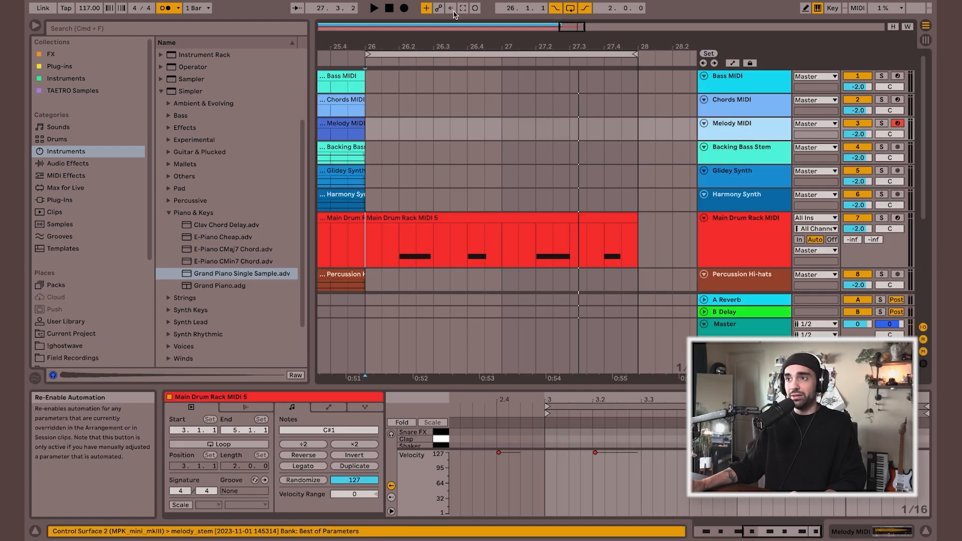
- Select the looped bars 26 to 28 and start recording on the armed Melody MIDI track
left_click(439, 52)
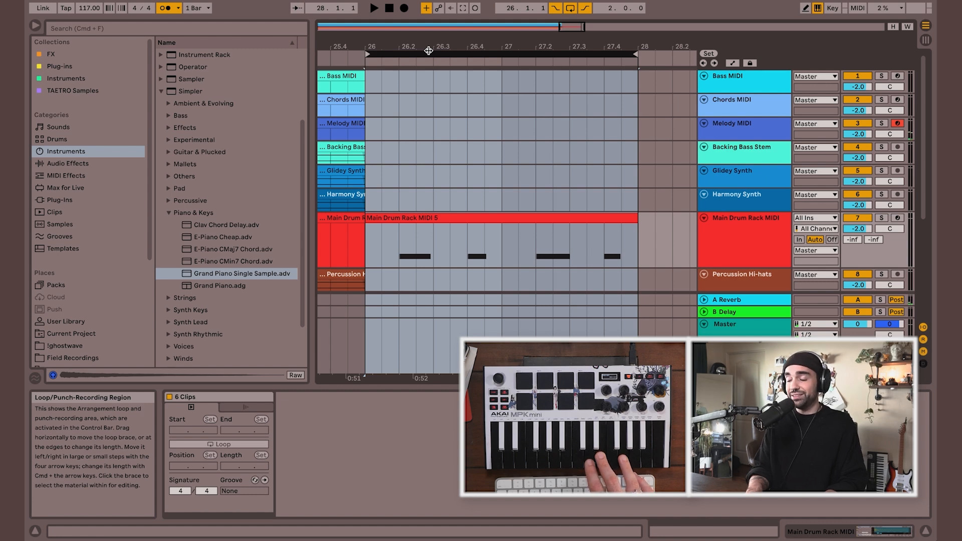
left_click(404, 8)
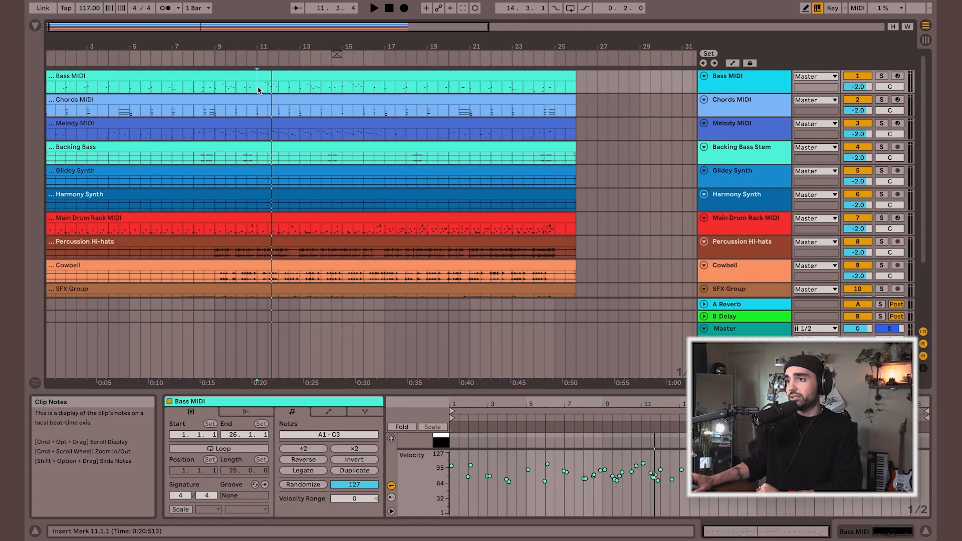
- Step through the Bass, Chords, Melody and Backing Bass tracks and examine the numbered activators along the whole track list
left_click(744, 86)
left_click(736, 103)
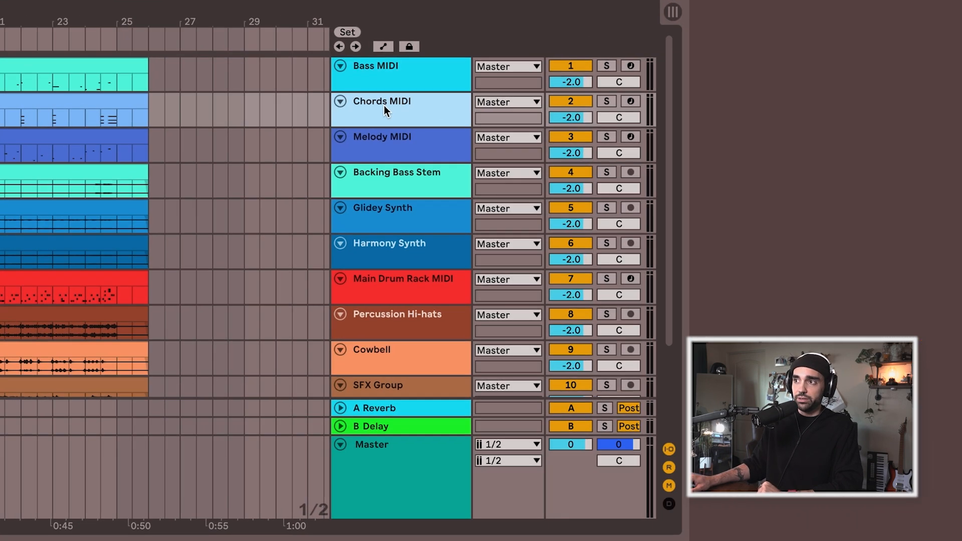
left_click(733, 126)
left_click(379, 180)
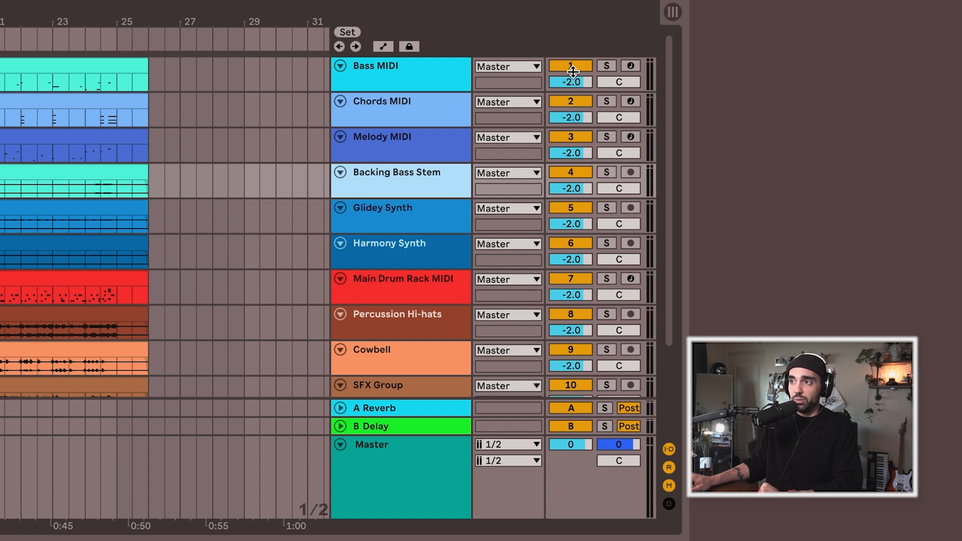
scroll(575, 173, "down", 3)
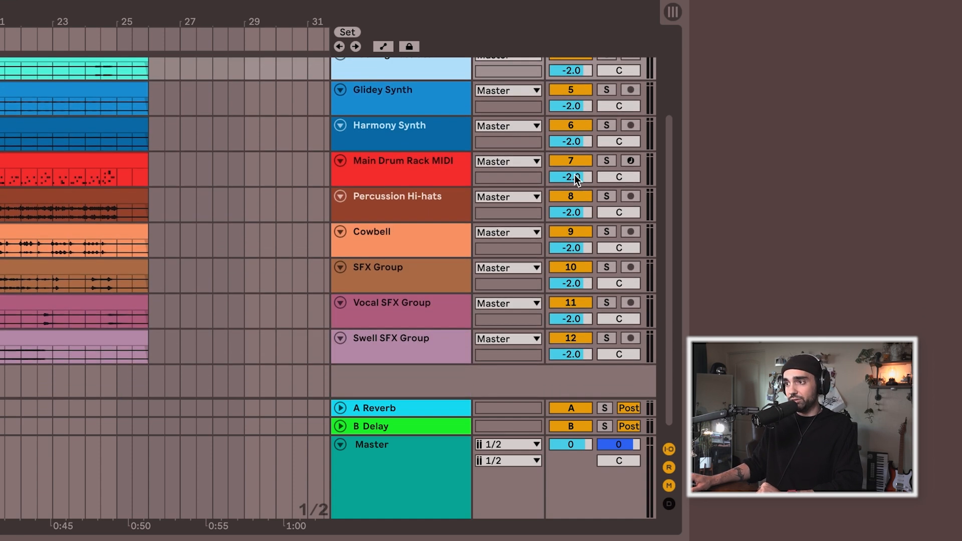
scroll(507, 111, "up", 3)
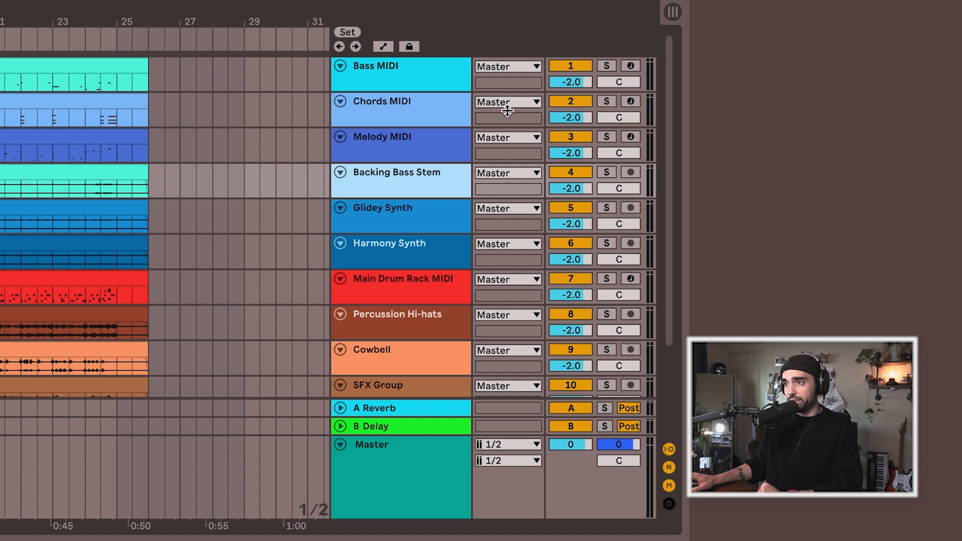
left_click(396, 80)
left_click(394, 112)
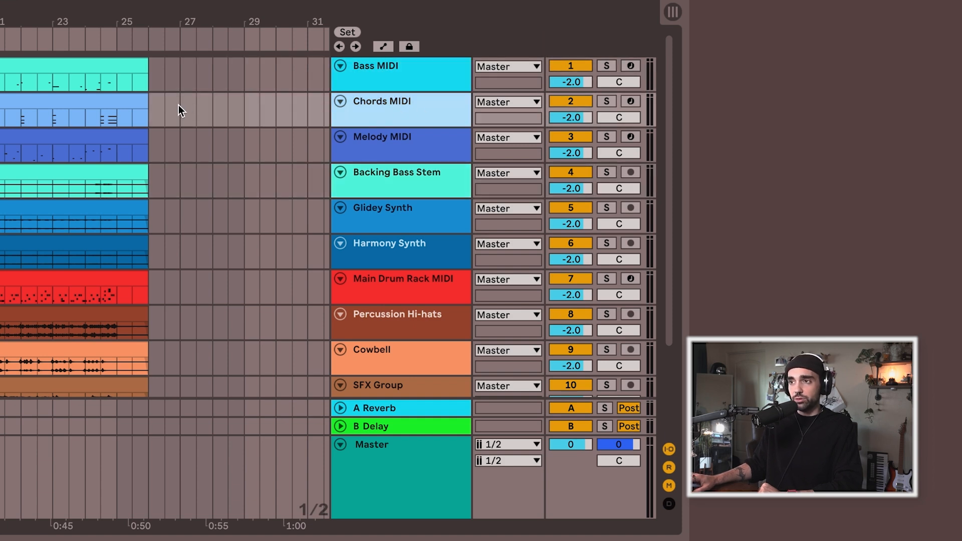
left_click(406, 85)
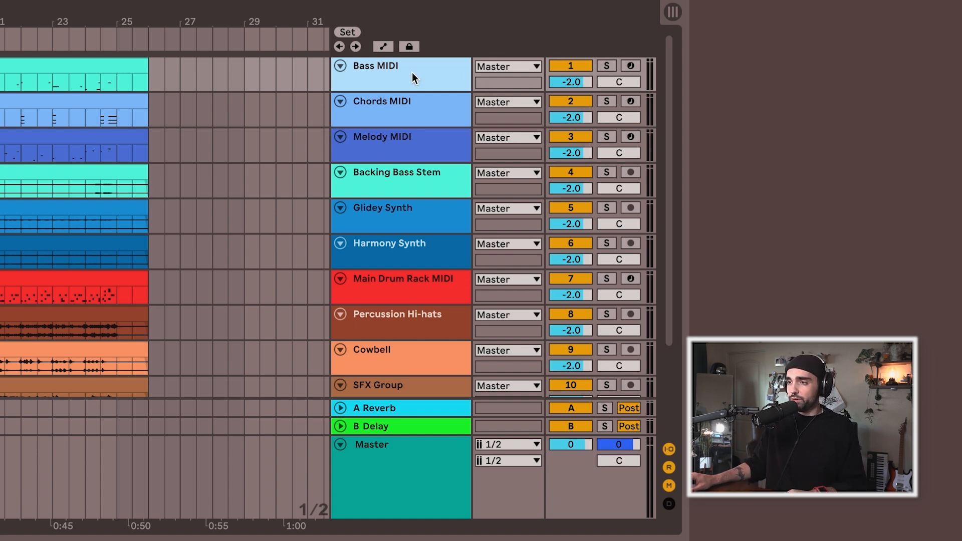
- Play the arrangement, muting and unmuting the Main Drum Rack MIDI track to hear the difference
left_click(397, 286)
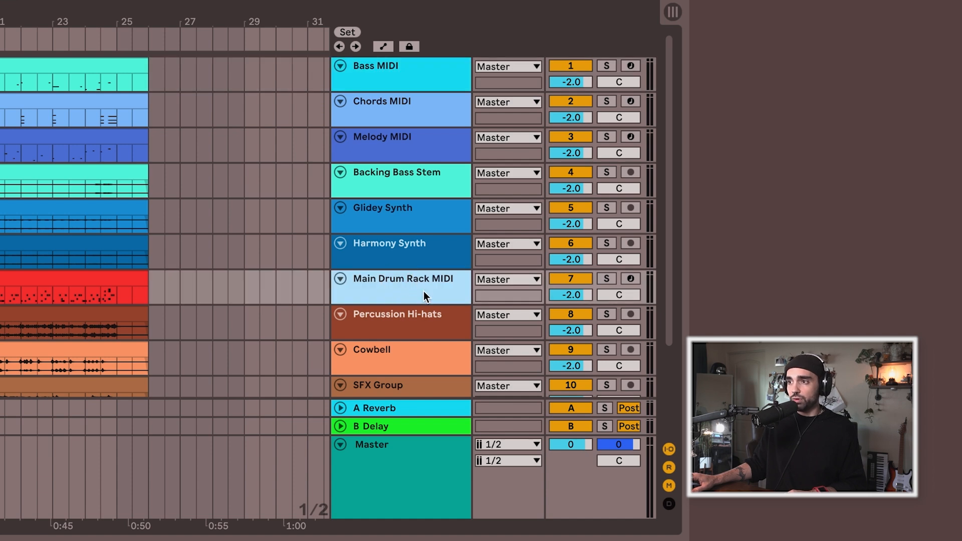
key("space")
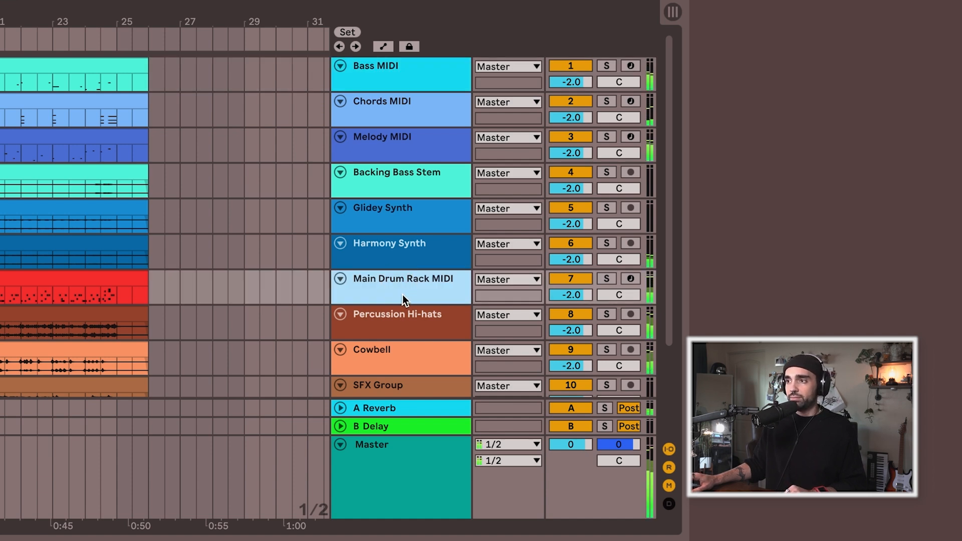
left_click(568, 280)
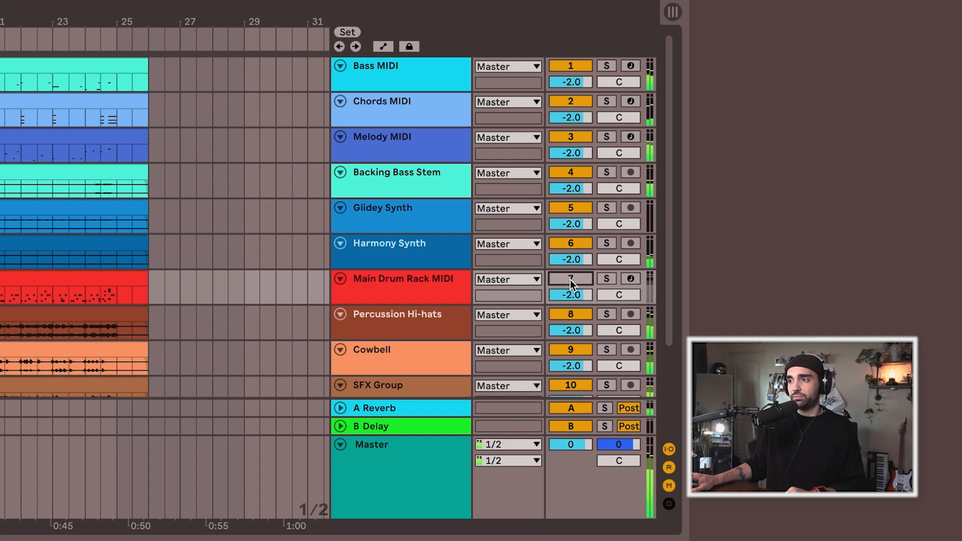
left_click(575, 281)
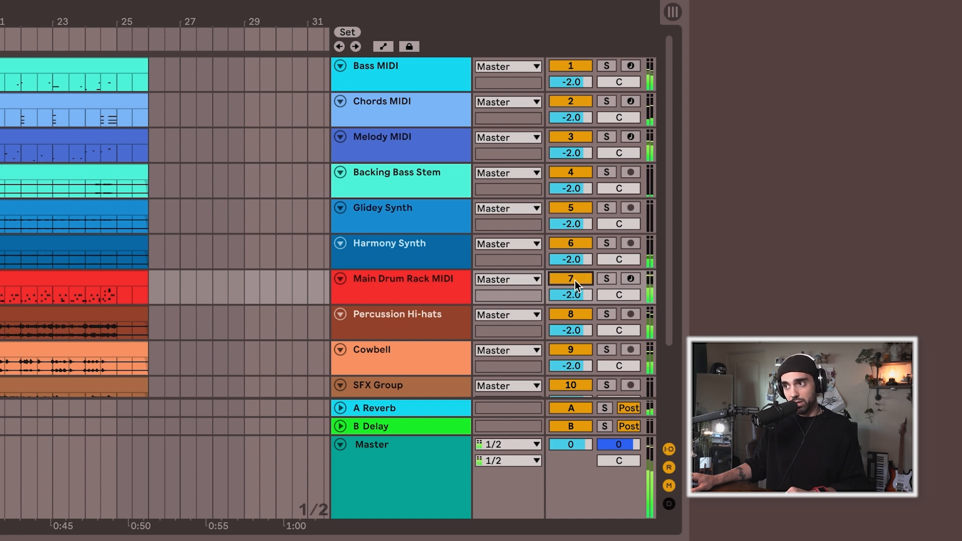
- Solo and unsolo the Main Drum Rack MIDI and Harmony Synth tracks in turn, and toggle the drum track's activator
left_click(608, 281)
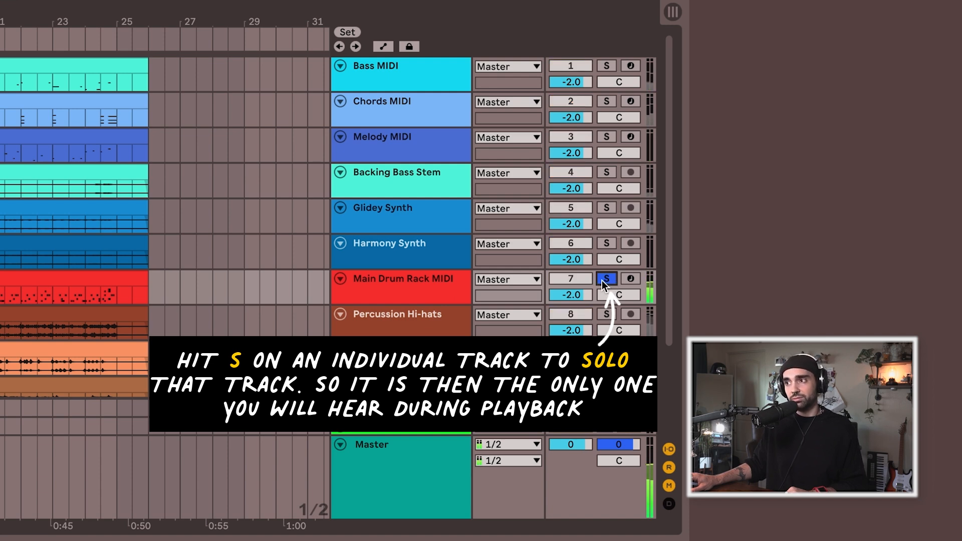
left_click(604, 280)
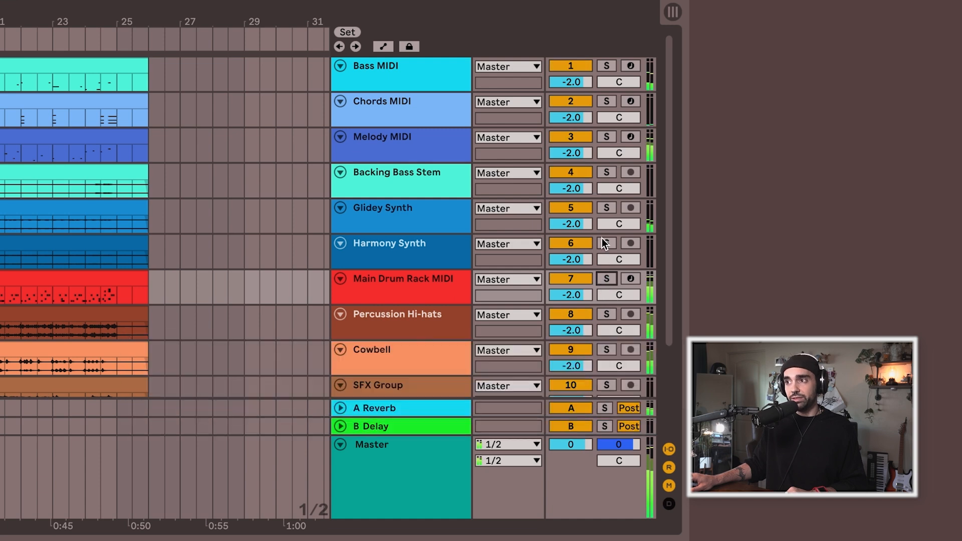
left_click(606, 243)
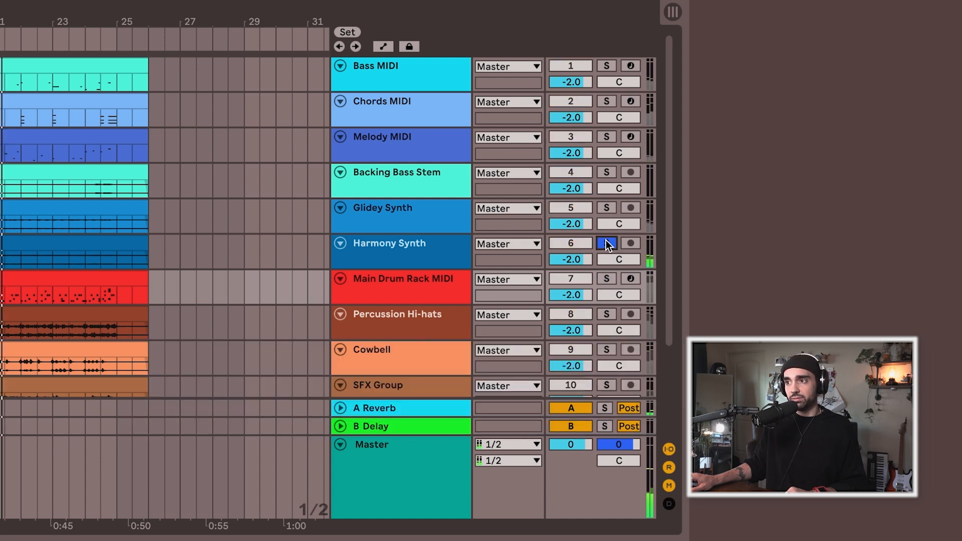
left_click(606, 243)
left_click(579, 279)
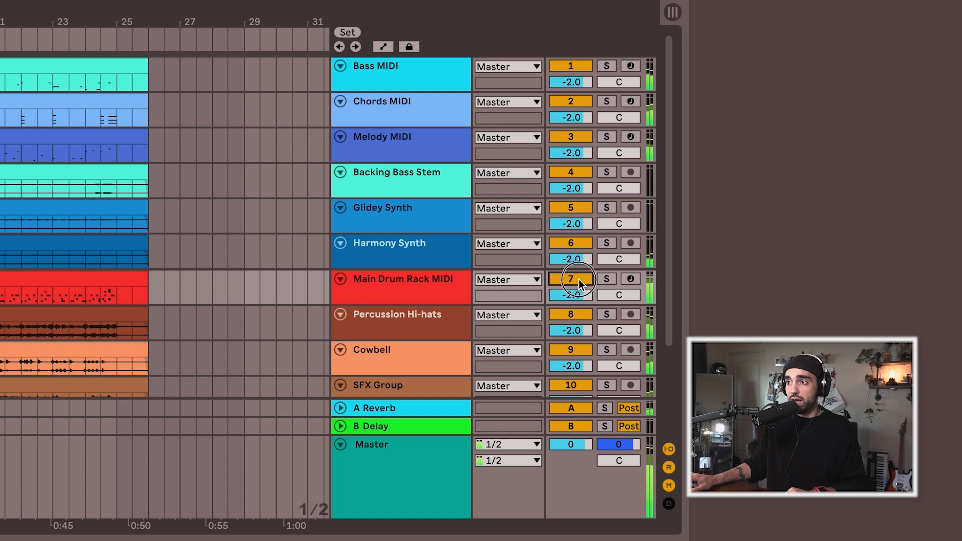
- Lower the Main Drum Rack MIDI track's volume in stages during playback, to about -12.5 and on to about -52.7
left_click(578, 280)
left_click_drag(577, 297, 576, 314)
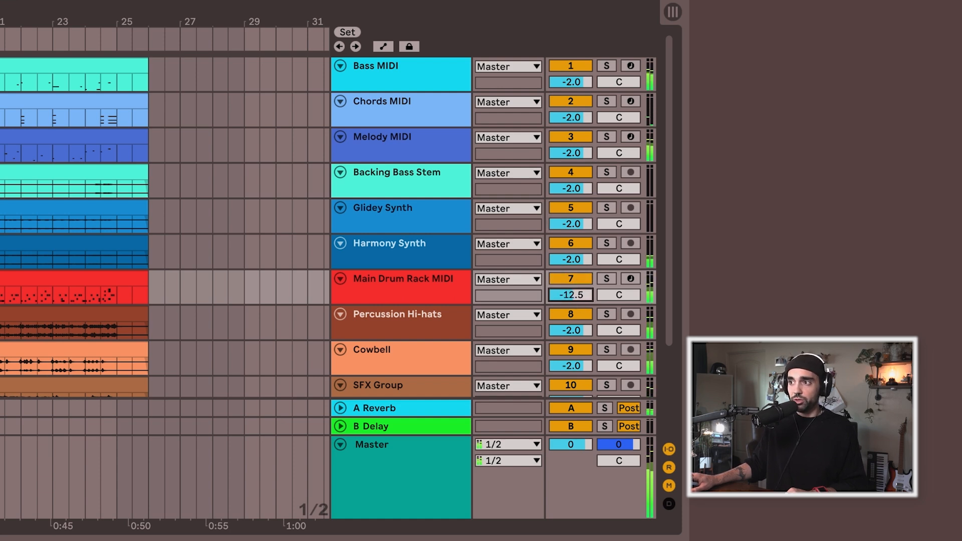
left_click_drag(570, 295, 570, 327)
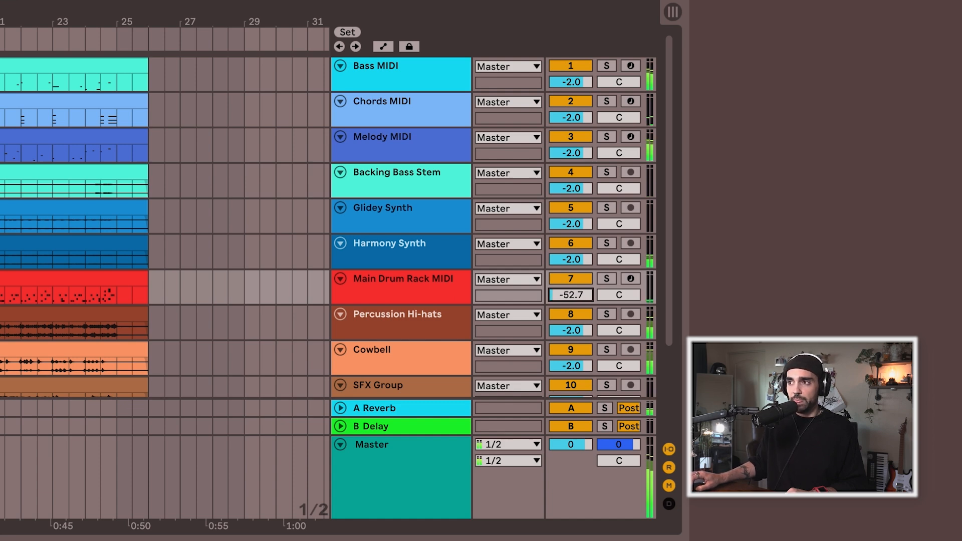
mouse_move(571, 295)
left_mouse_down()
mouse_move(570, 270)
mouse_move(571, 300)
left_mouse_up()
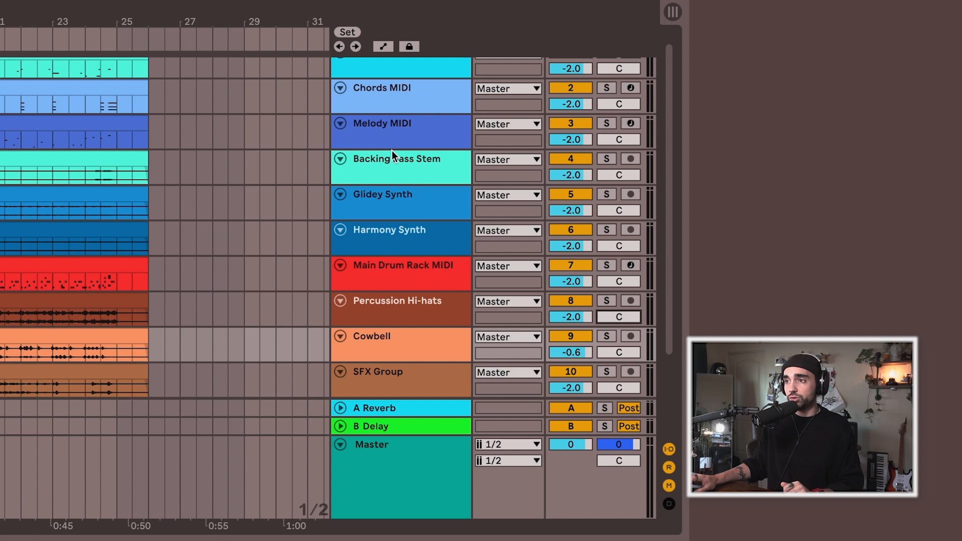
- Solo the Melody MIDI track and sweep its panning during playback, including to about 18R
left_click(393, 145)
left_click(607, 124)
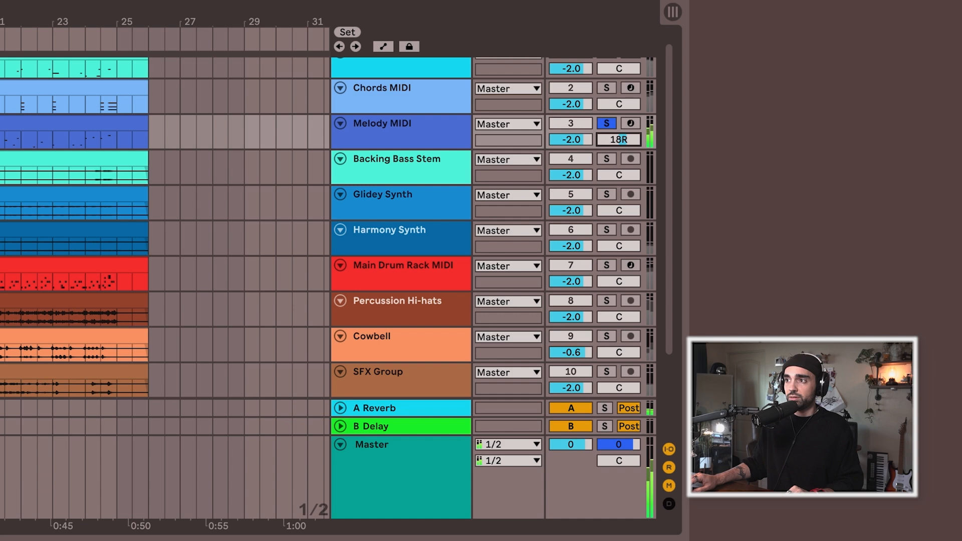
left_click_drag(619, 139, 619, 158)
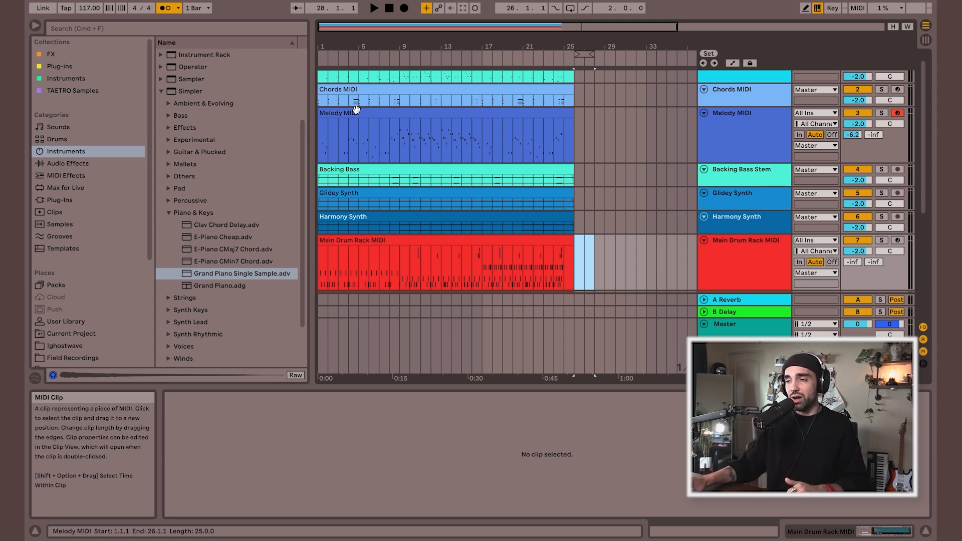
- Open the Melody MIDI clip's details, and hide and show the Info View
left_click(466, 158)
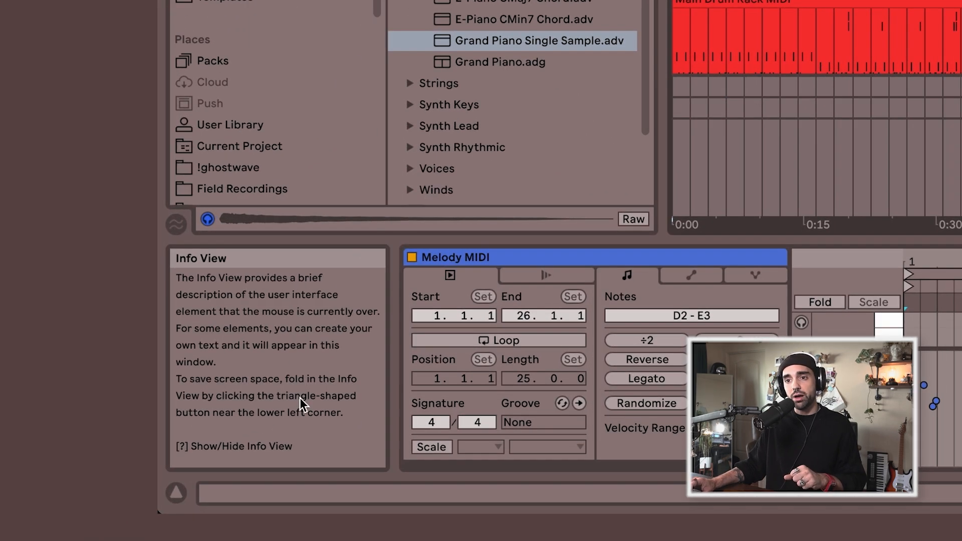
left_click(177, 494)
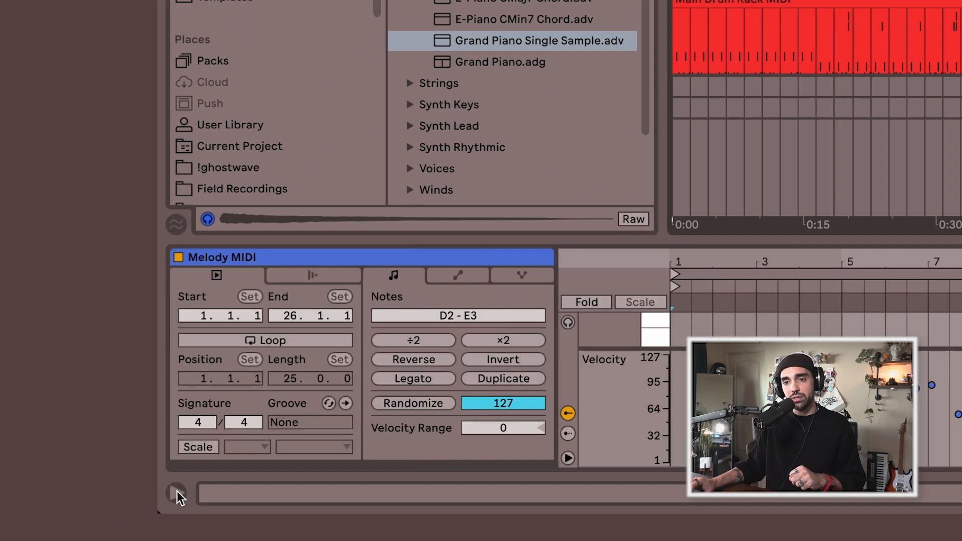
left_click(176, 491)
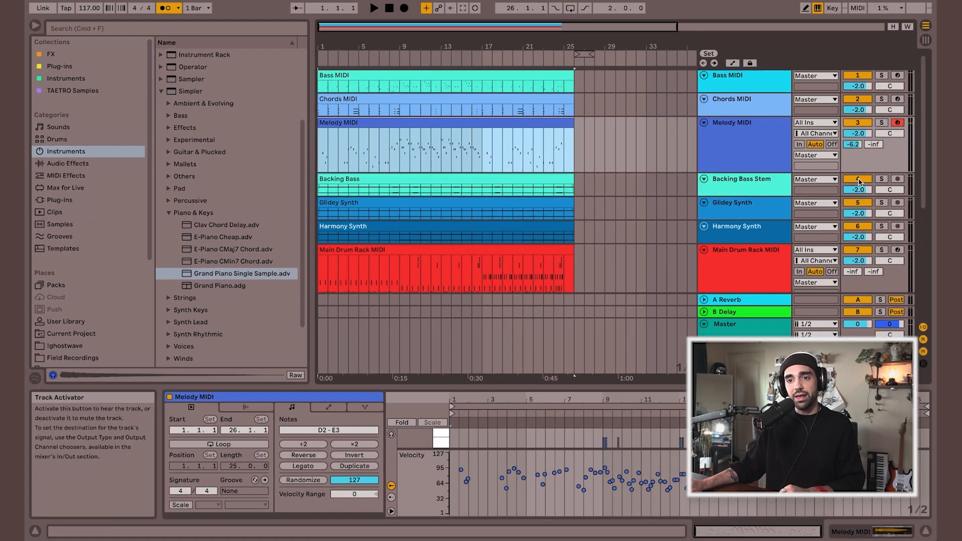
- Mute the Backing Bass Stem track and loop the selected 25-bar span of the arrangement
left_click(858, 180)
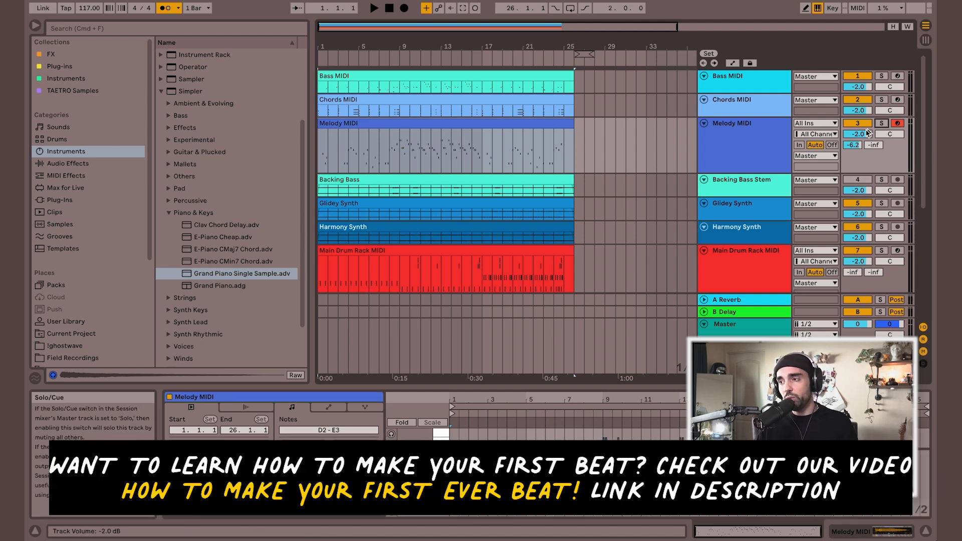
left_click(409, 71)
left_click_drag(586, 54, 573, 74)
key("super+l")
- Enlarge the Melody MIDI clip's note editor, select a group of its notes, and shrink the editor back down
left_click(448, 123)
left_click_drag(527, 387, 526, 258)
left_click_drag(537, 330, 569, 382)
left_click_drag(558, 258, 553, 392)
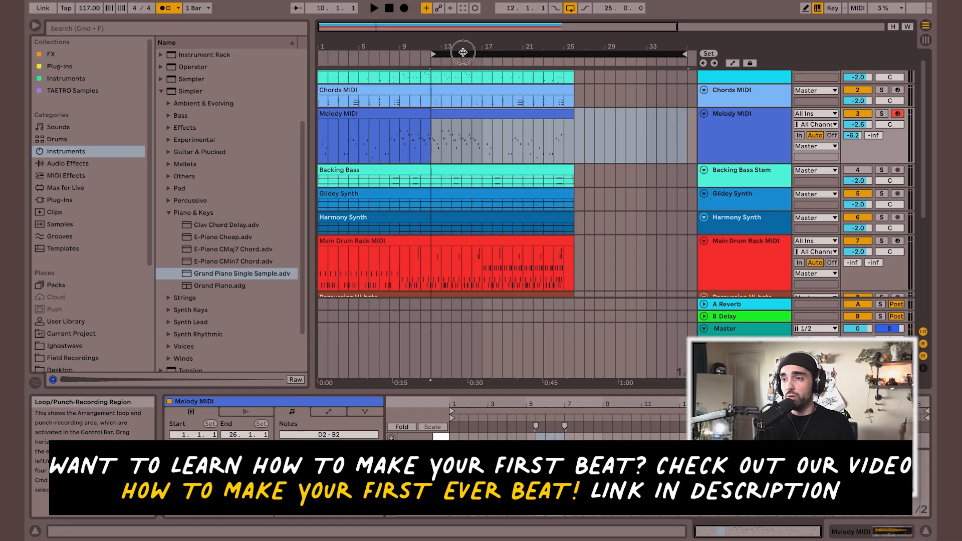